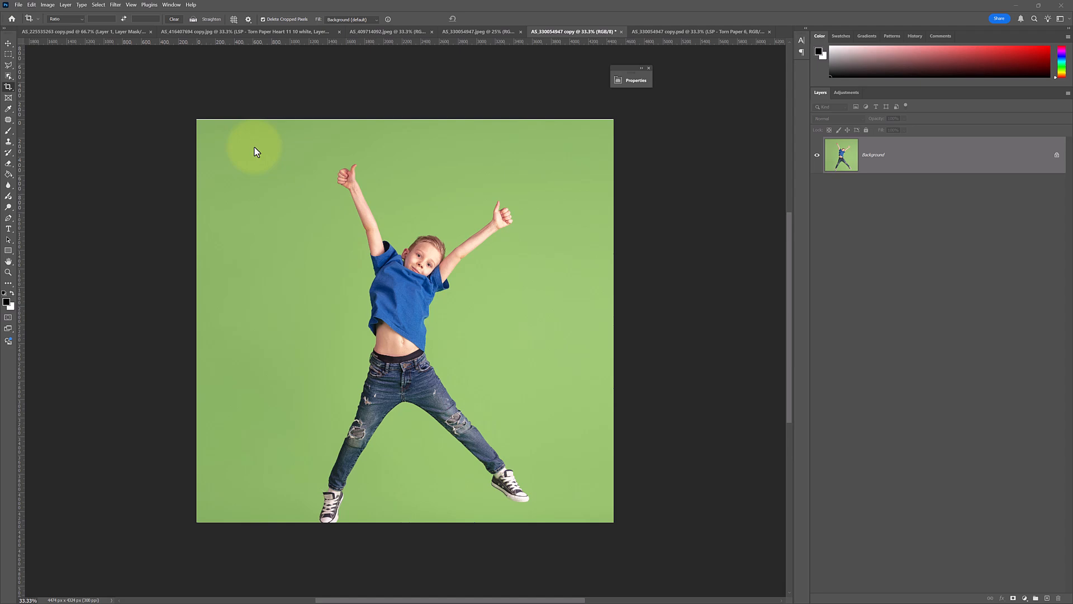
# Place the file LSP - Torn Paper 6.png as an embedded layer in the boy photo.
pyautogui.click(17, 4)
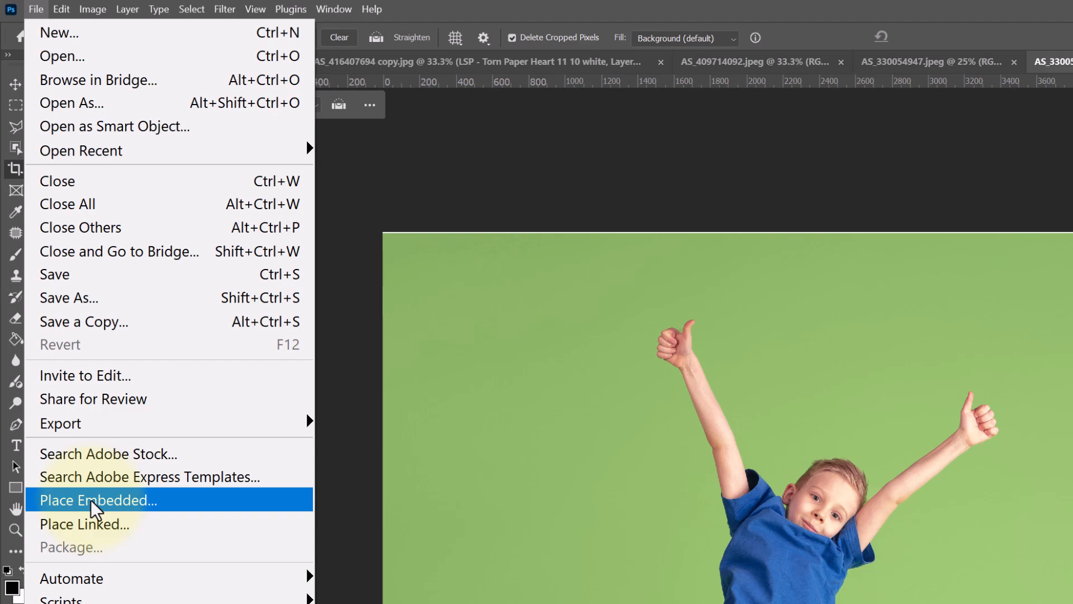
pyautogui.click(90, 500)
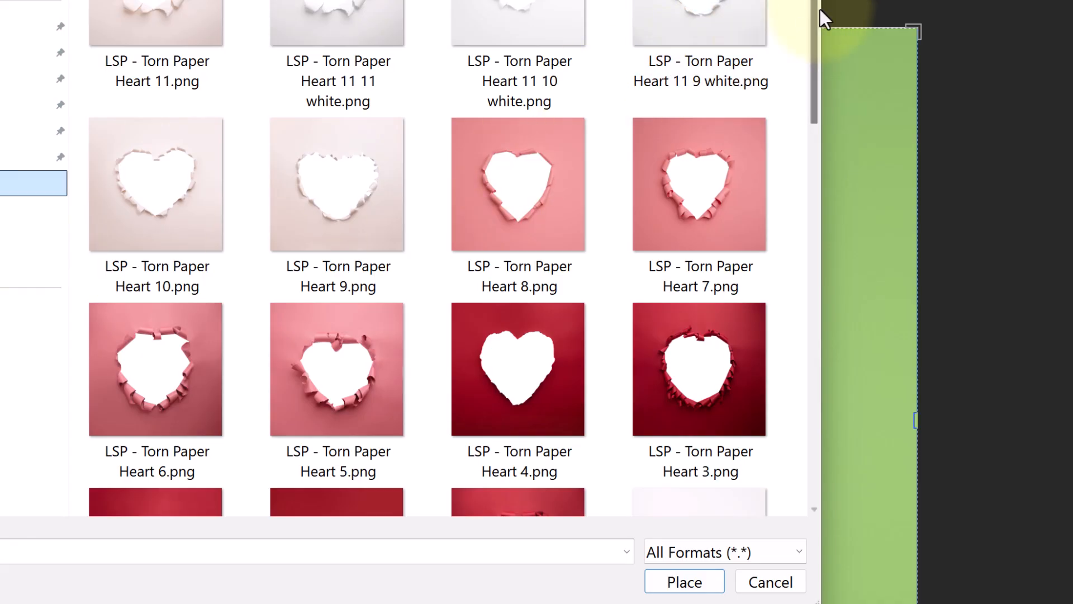
pyautogui.scroll(-3, 812, 11)
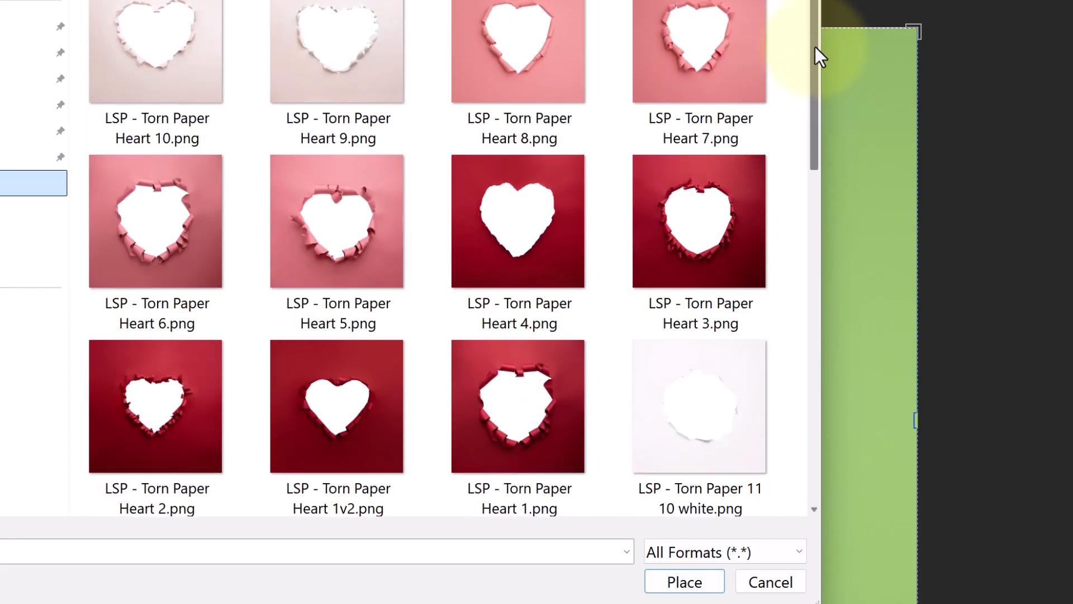
pyautogui.moveTo(814, 46); pyautogui.dragTo(787, 296)
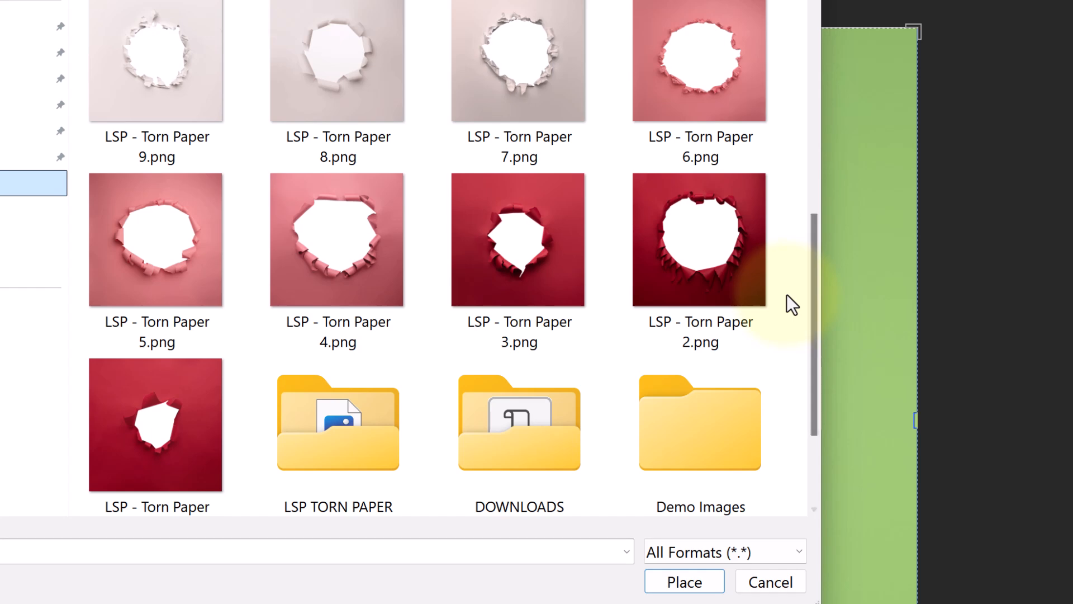
pyautogui.moveTo(698, 0); pyautogui.dragTo(699, 0)
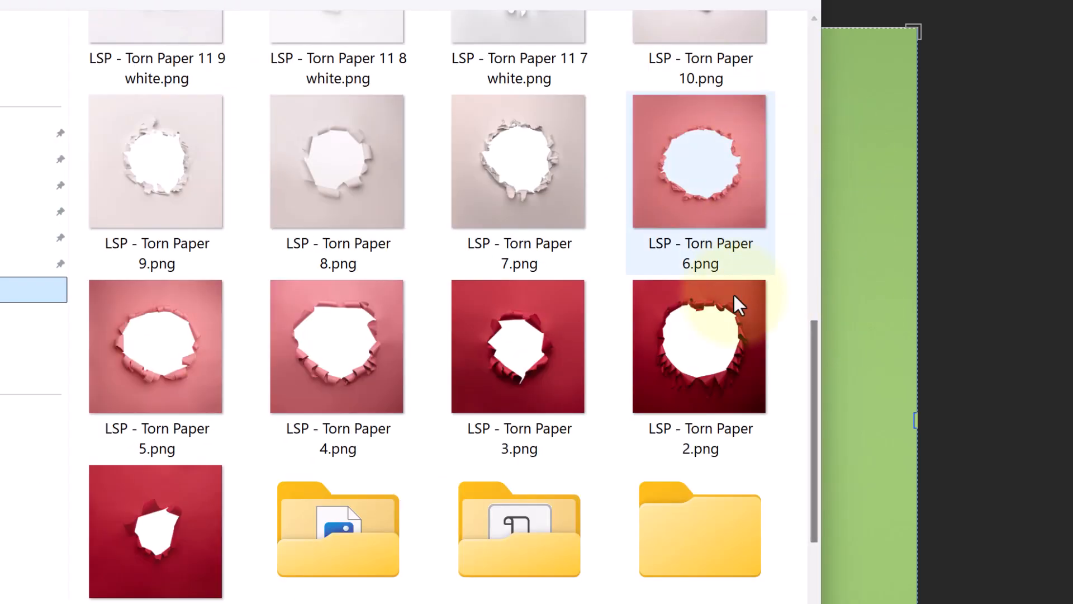
pyautogui.click(726, 201)
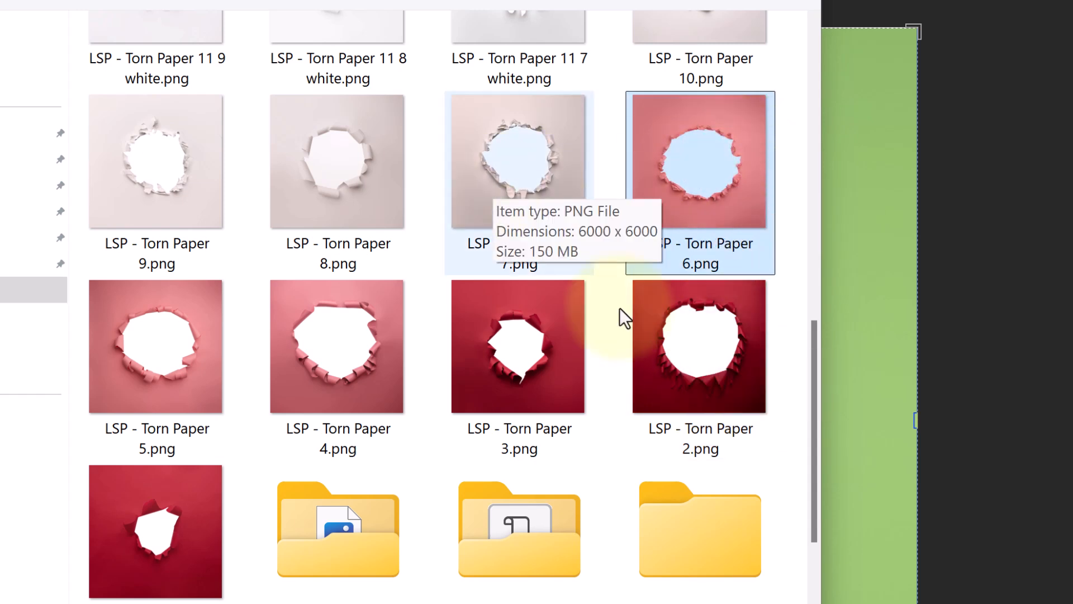
pyautogui.click(689, 149)
pyautogui.doubleClick(690, 149)
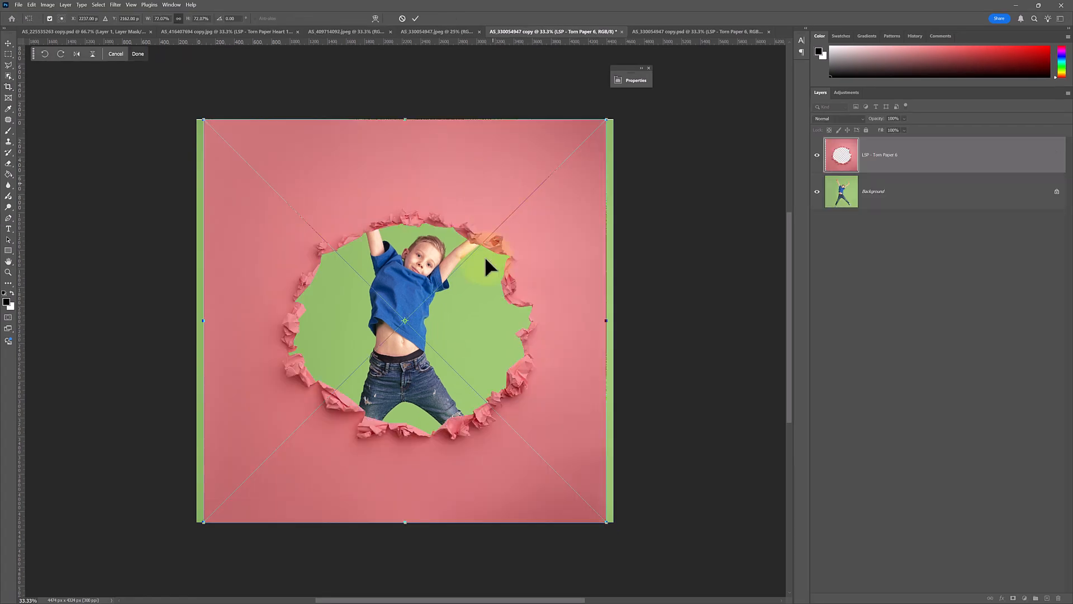
# Enlarge and slightly rotate the torn paper so its hole frames the boy, then commit the transform.
pyautogui.moveTo(404, 122); pyautogui.dragTo(404, 109)
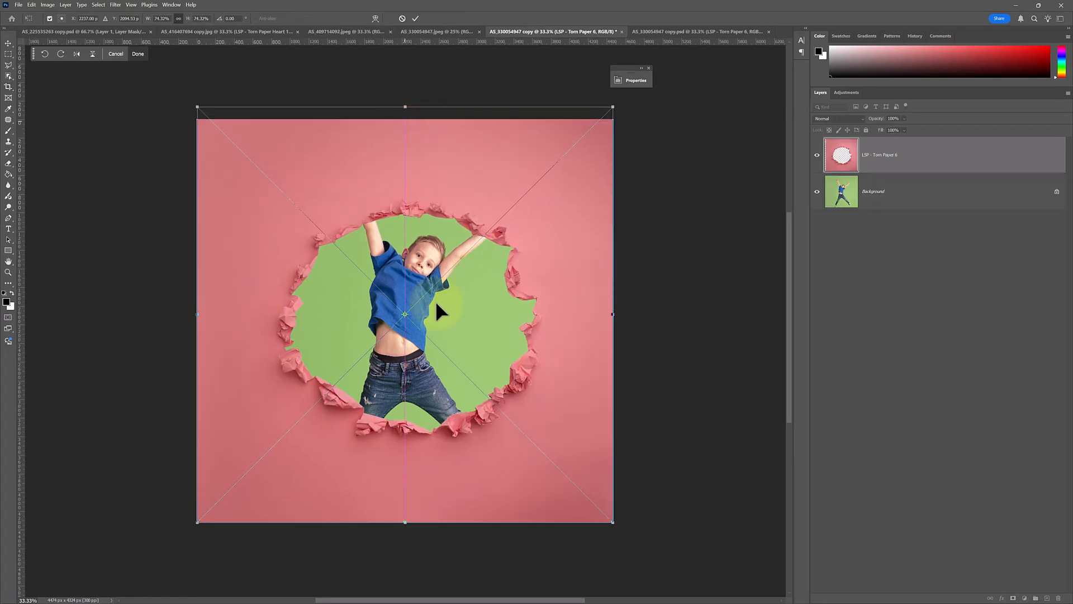
pyautogui.moveTo(613, 314); pyautogui.dragTo(621, 317)
pyautogui.moveTo(478, 320); pyautogui.dragTo(478, 319)
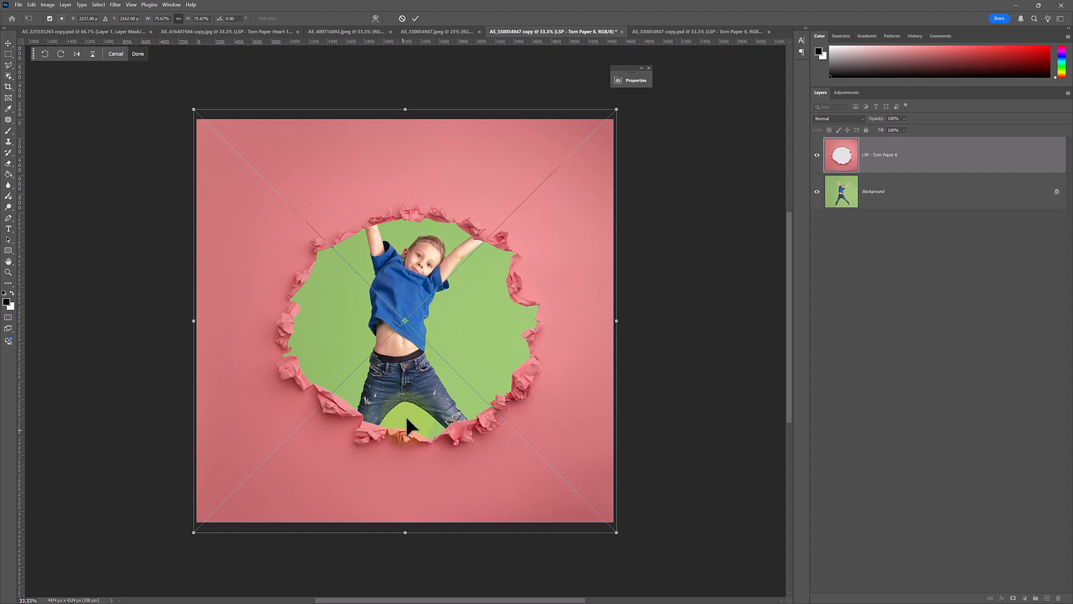
pyautogui.moveTo(653, 232); pyautogui.dragTo(664, 268)
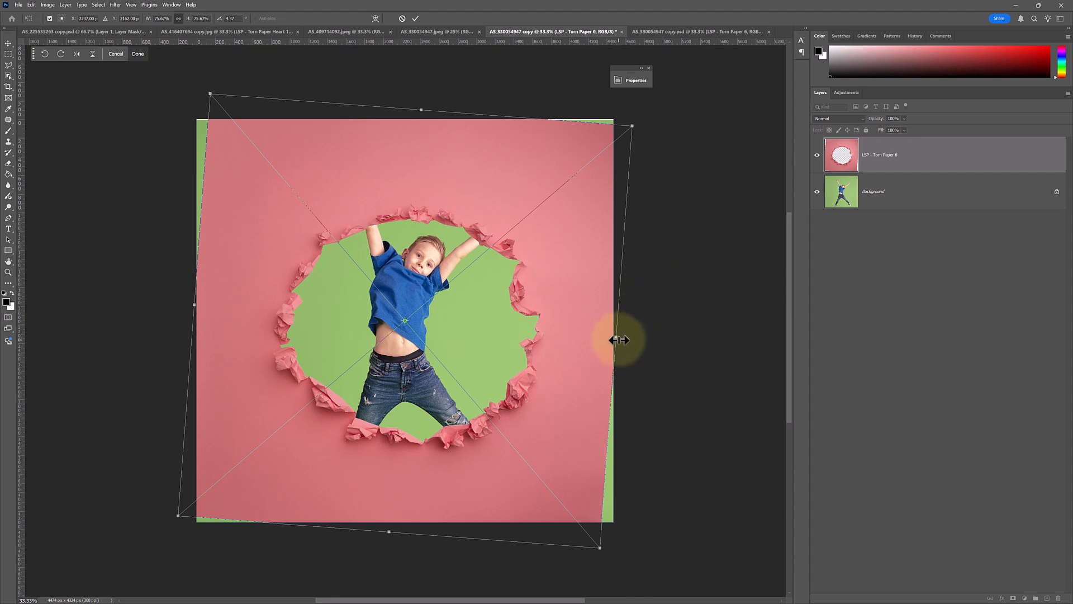
pyautogui.moveTo(617, 340); pyautogui.dragTo(574, 328)
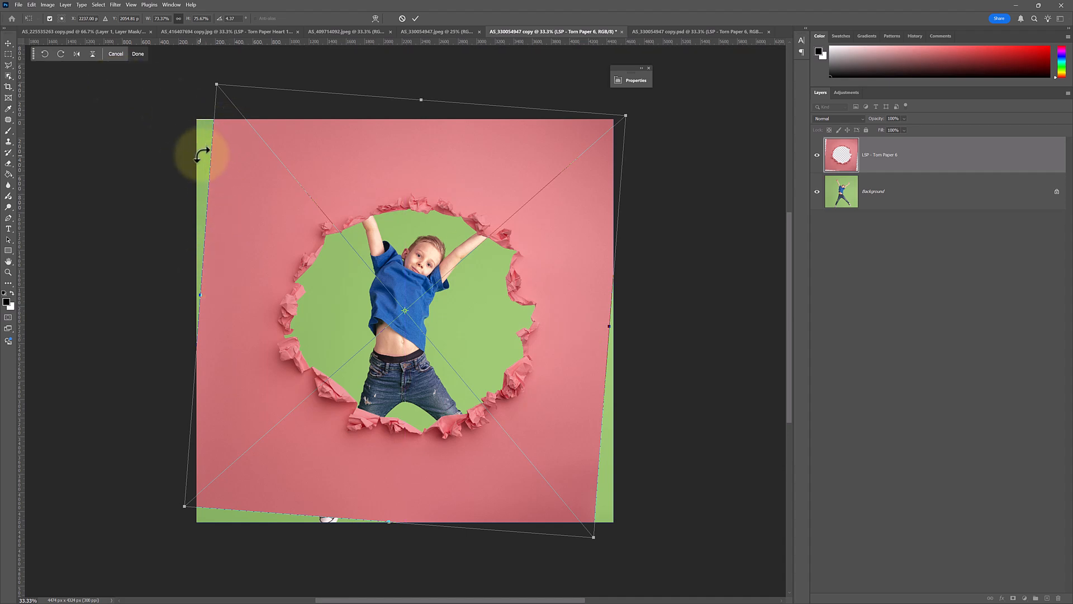
pyautogui.moveTo(201, 295); pyautogui.dragTo(199, 297)
pyautogui.moveTo(298, 323); pyautogui.dragTo(302, 321)
pyautogui.moveTo(422, 99); pyautogui.dragTo(417, 155)
pyautogui.moveTo(439, 258); pyautogui.dragTo(441, 230)
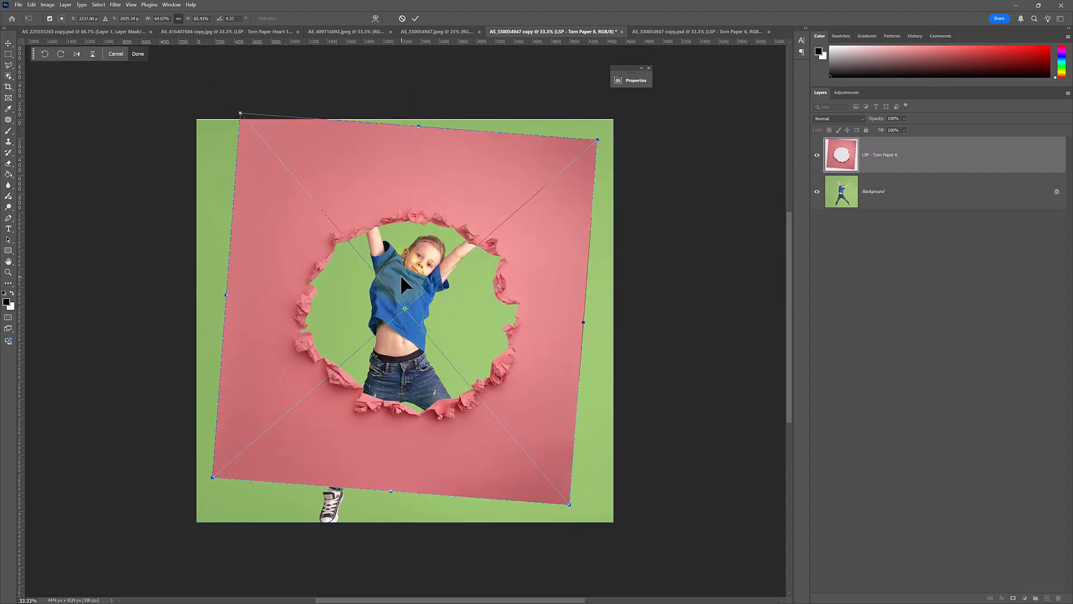
pyautogui.doubleClick(400, 274)
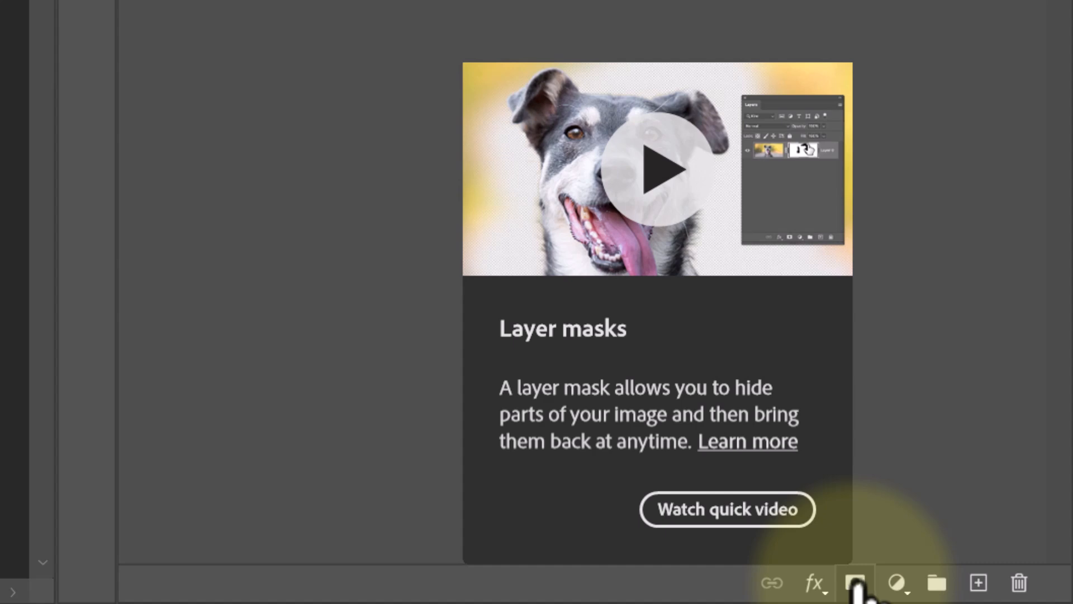
# Add a layer mask to the torn paper layer and select the mask thumbnail.
pyautogui.click(855, 584)
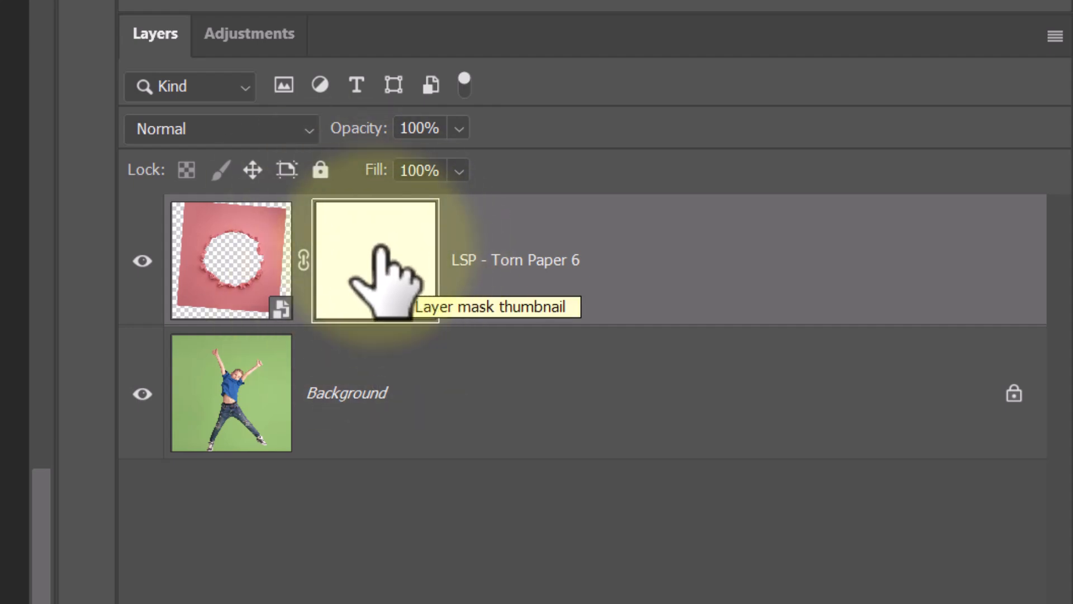
pyautogui.click(238, 264)
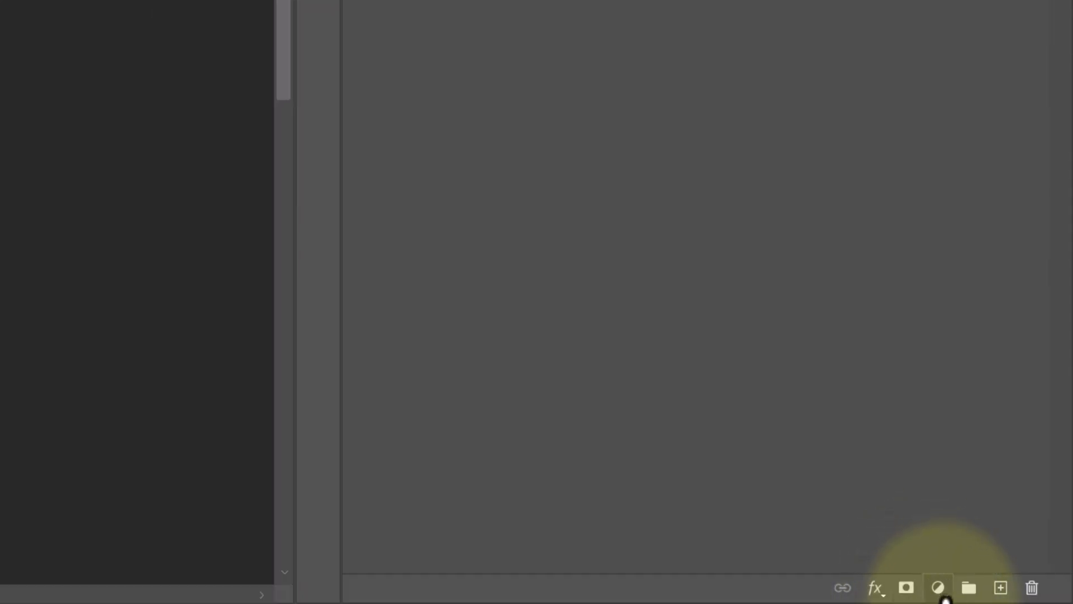
# Add a Hue/Saturation adjustment layer above the torn paper layer, trying a hue shift and undoing it.
pyautogui.click(939, 591)
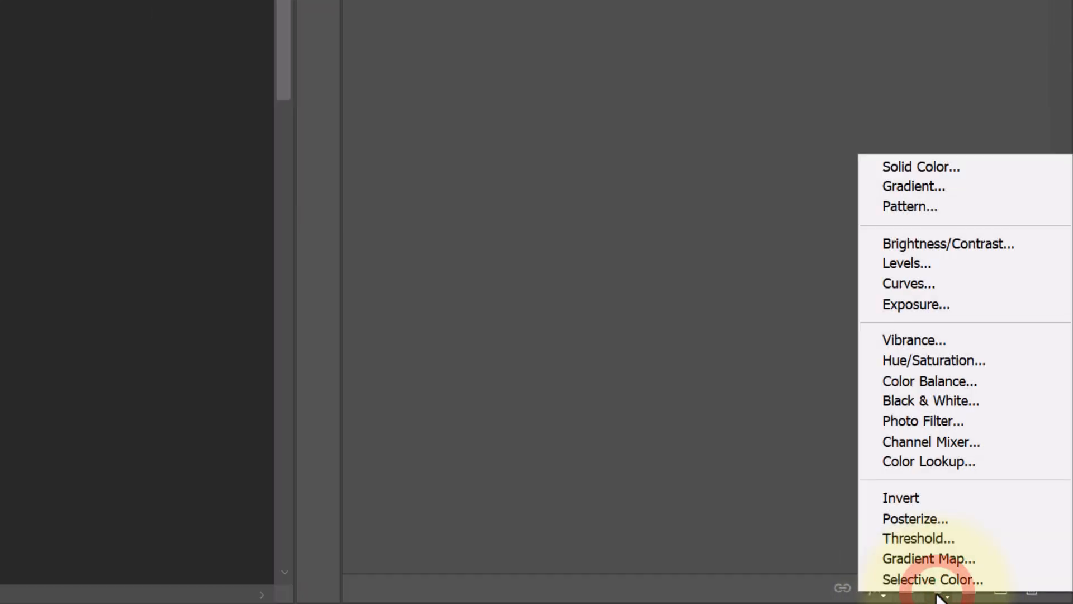
pyautogui.click(919, 359)
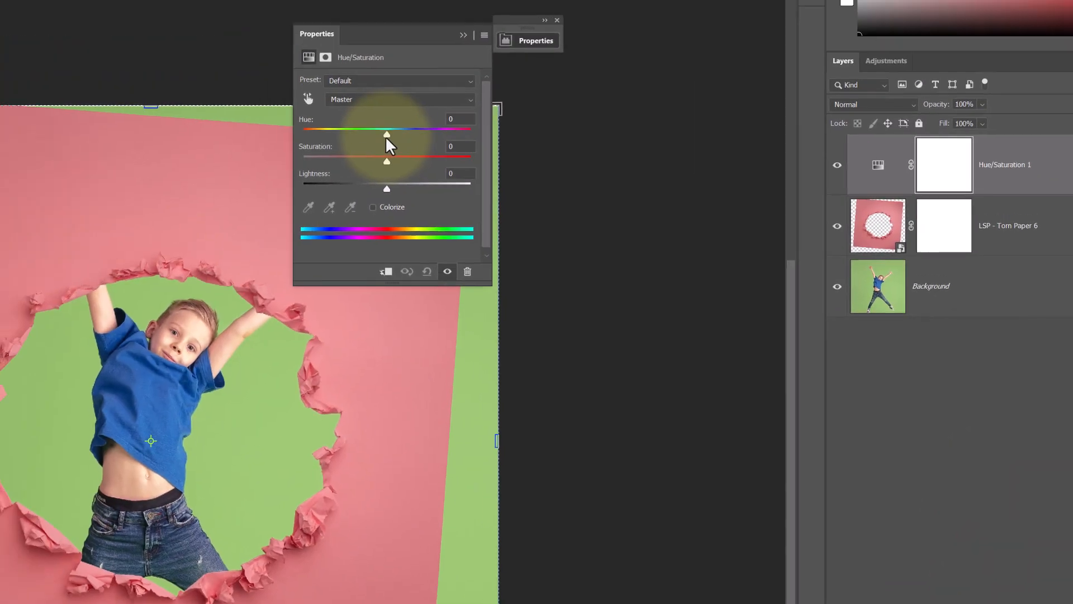
pyautogui.moveTo(387, 134); pyautogui.dragTo(347, 123)
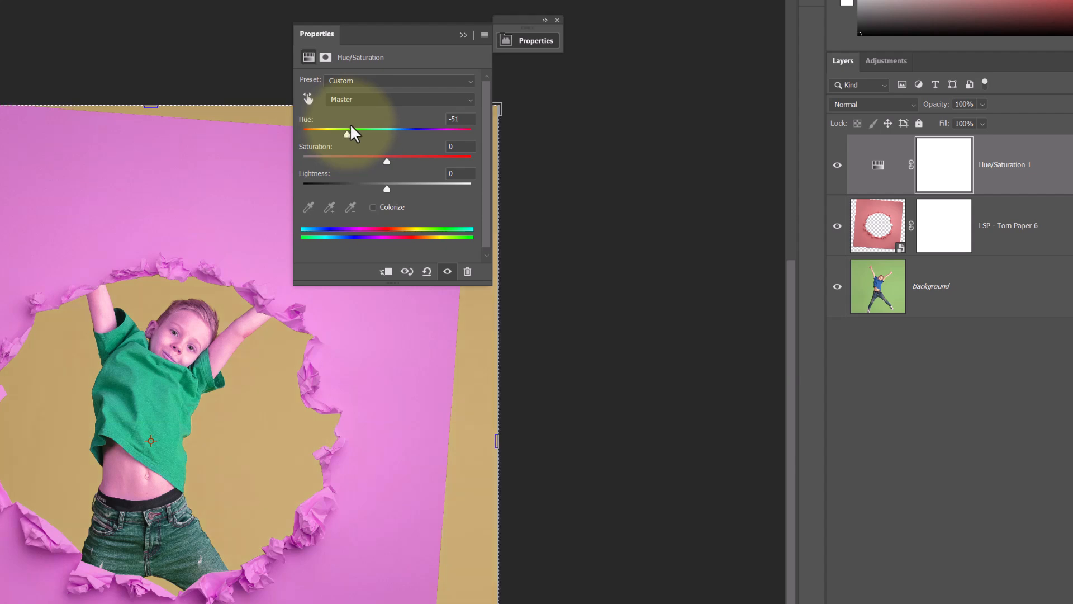
pyautogui.hotkey('ctrl', 'z')
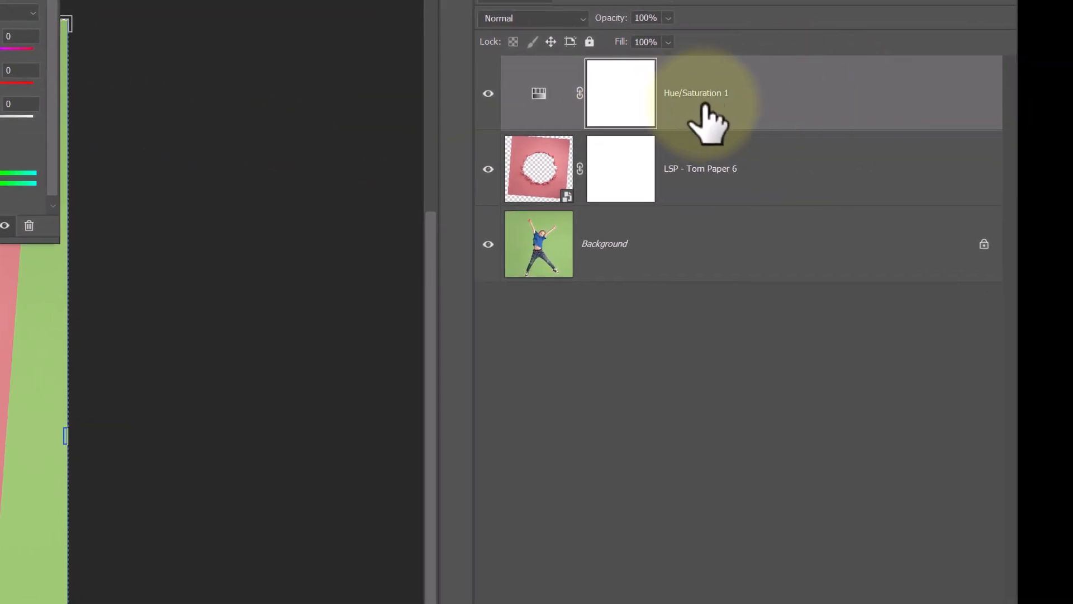
# Clip the Hue/Saturation adjustment layer to the torn paper layer.
pyautogui.rightClick(995, 160)
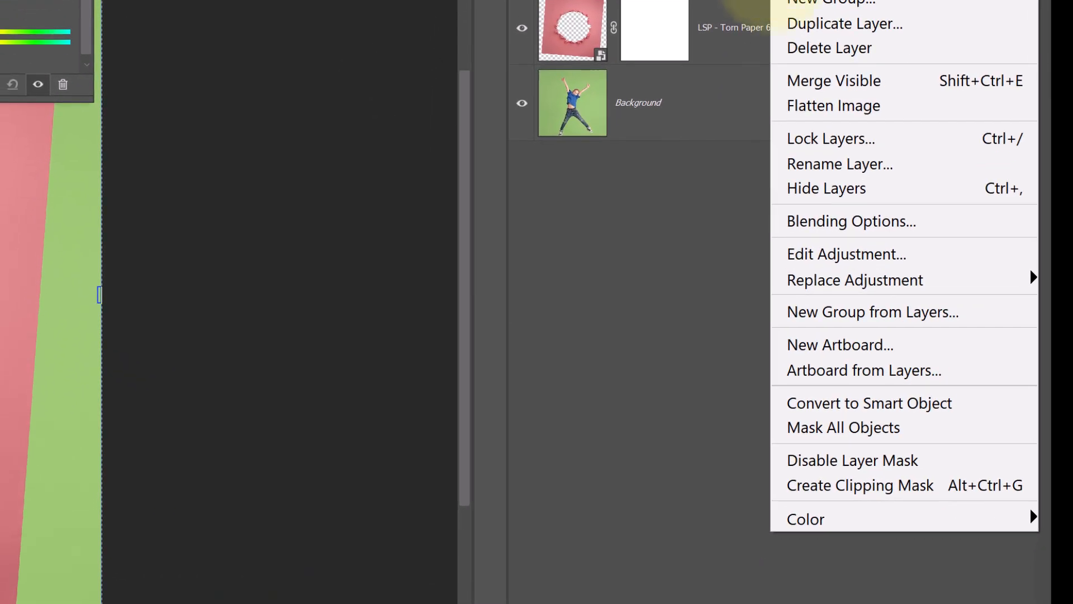
pyautogui.click(787, 488)
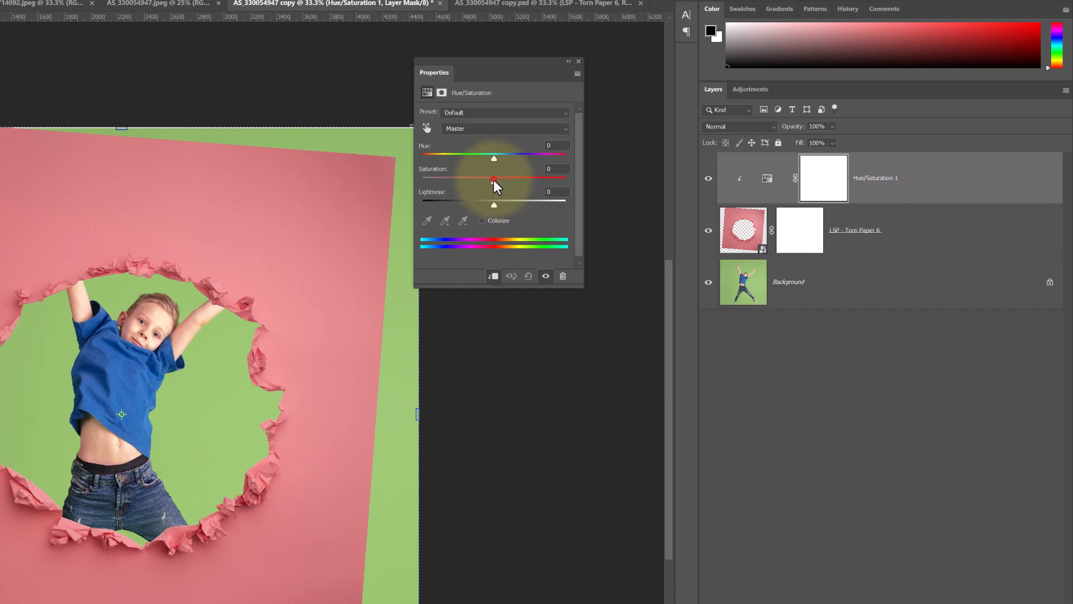
pyautogui.moveTo(494, 179); pyautogui.dragTo(606, 195)
pyautogui.hotkey('ctrl', 'z')
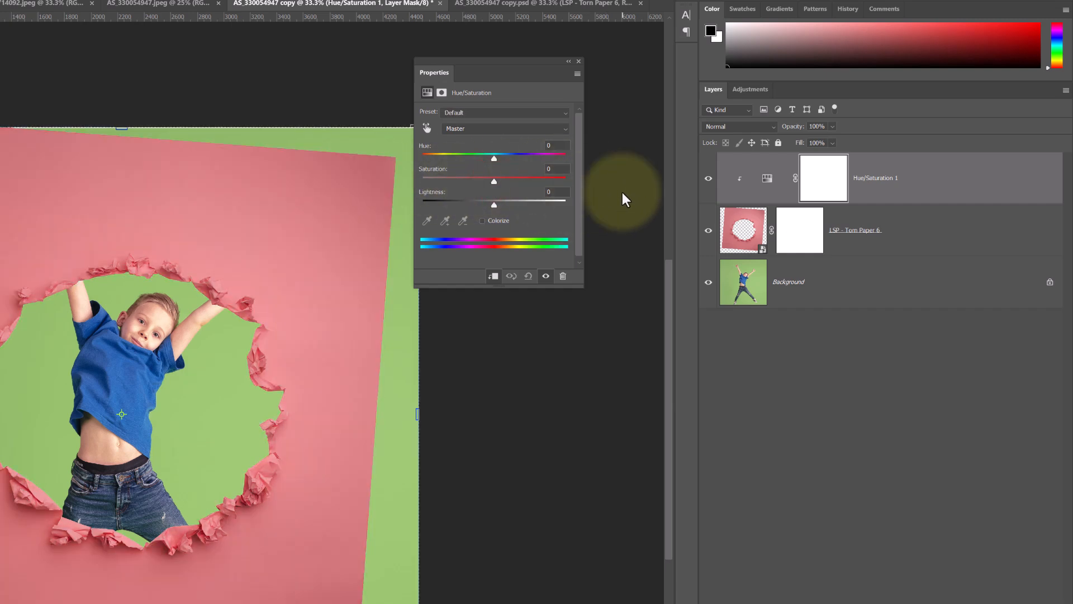
# Zoom in and set the Hue/Saturation hue to +74 to turn the torn paper yellow-green.
pyautogui.press('z')
pyautogui.click(229, 341)
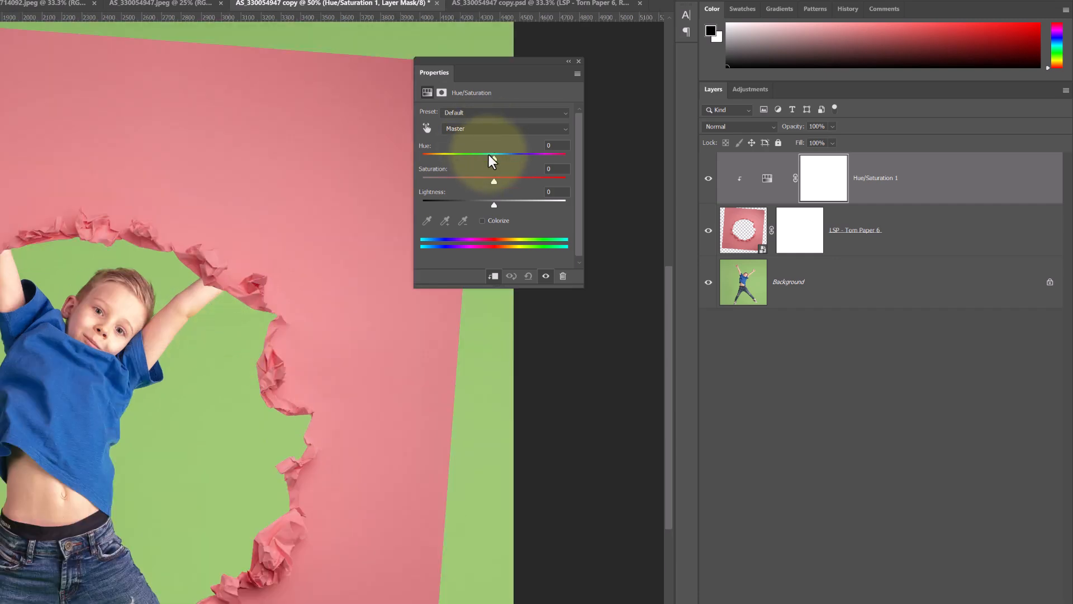
pyautogui.moveTo(492, 160); pyautogui.dragTo(446, 159)
pyautogui.moveTo(840, 125); pyautogui.dragTo(916, 126)
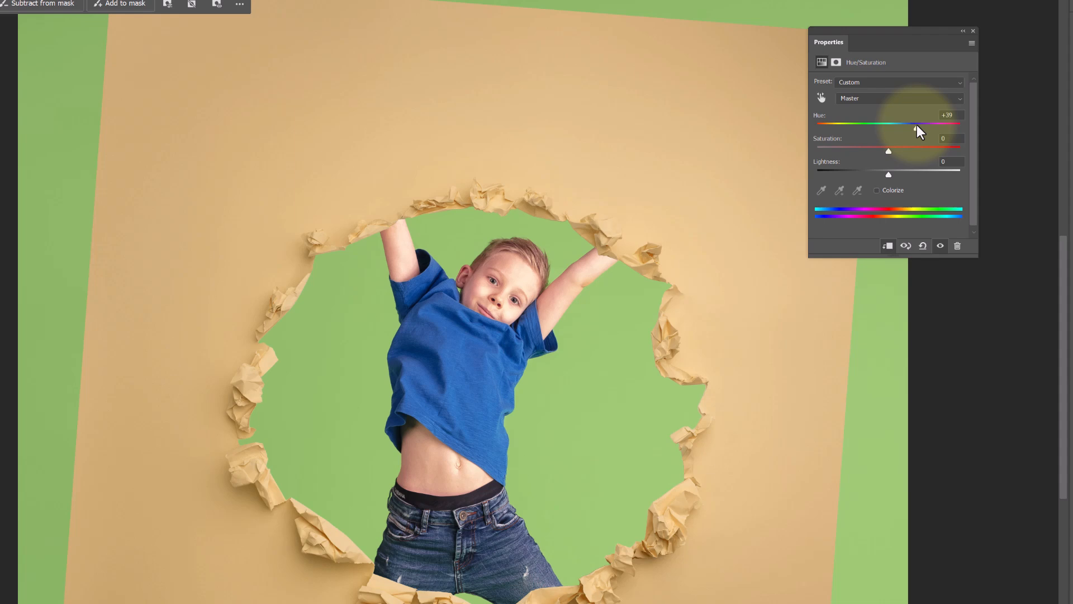
pyautogui.moveTo(918, 125); pyautogui.dragTo(929, 122)
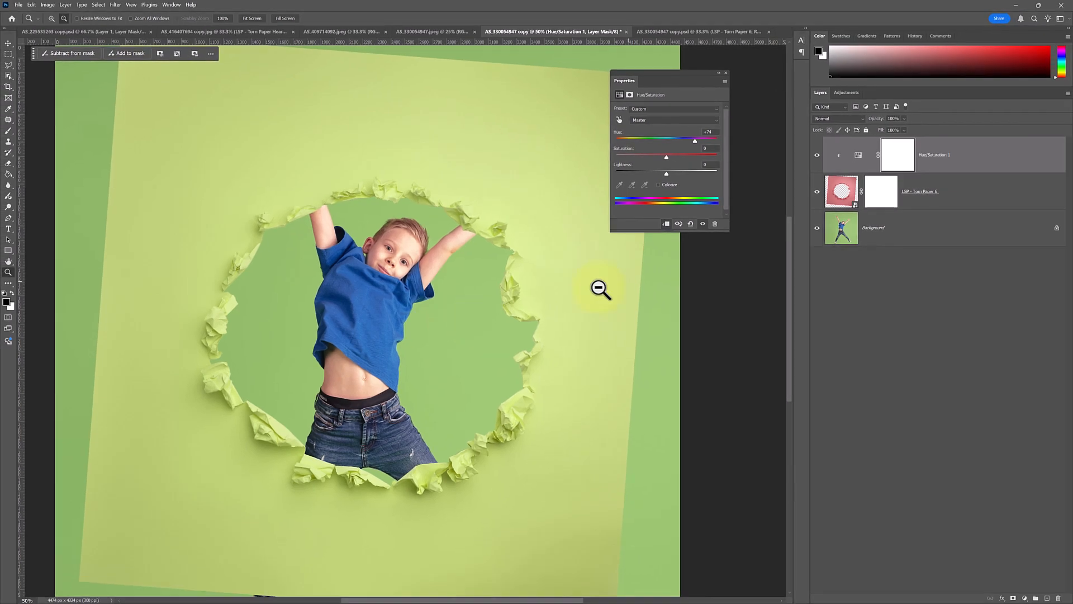
# Hide the Hue/Saturation layer and add a Solid Color fill layer with colour 8b2525.
pyautogui.click(818, 155)
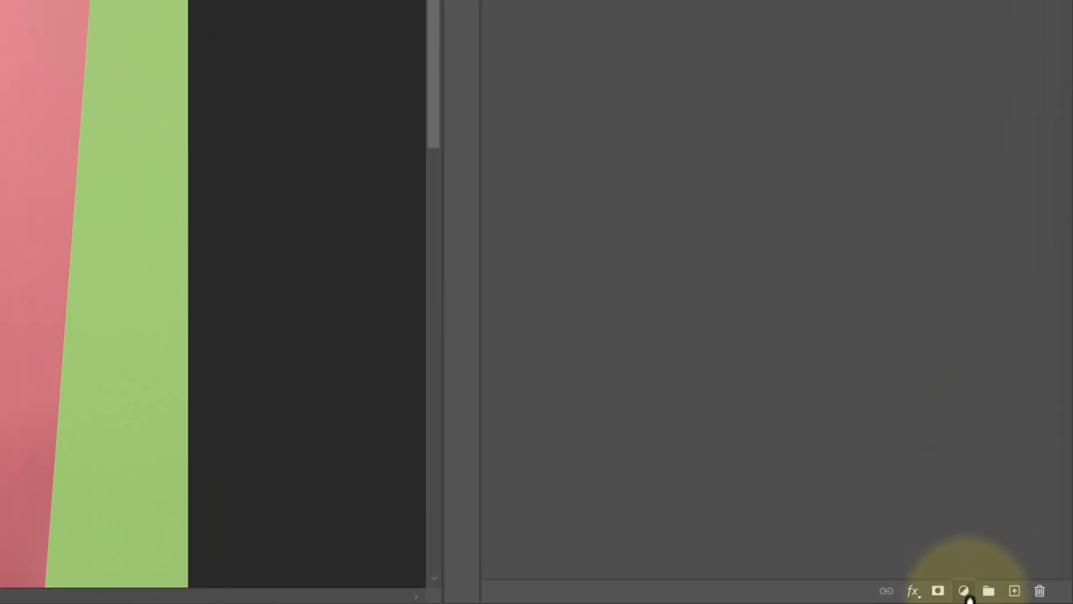
pyautogui.click(967, 595)
pyautogui.click(827, 458)
pyautogui.click(962, 590)
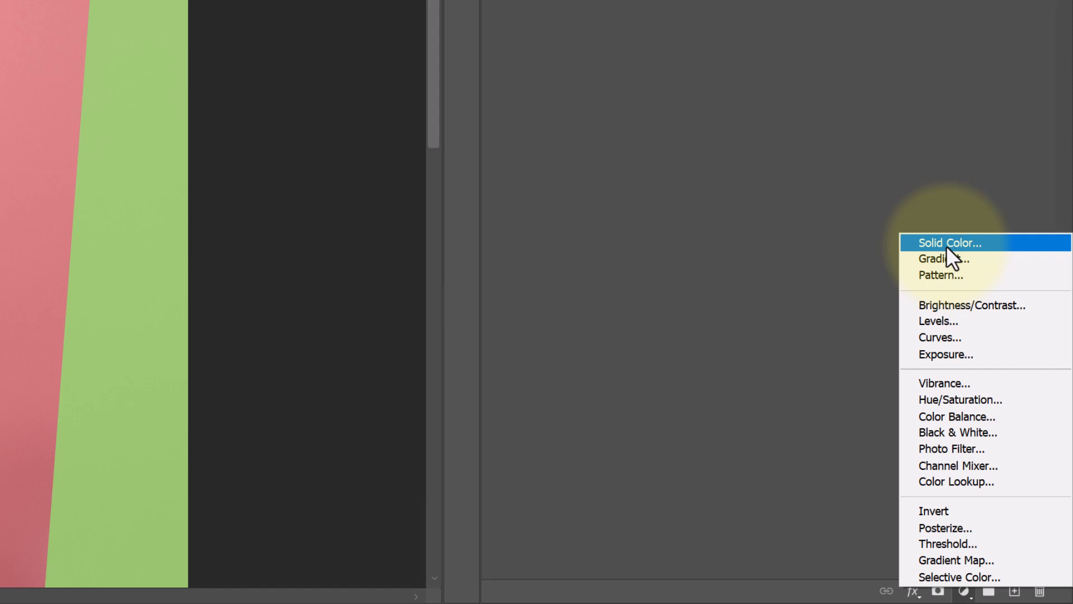
pyautogui.click(946, 244)
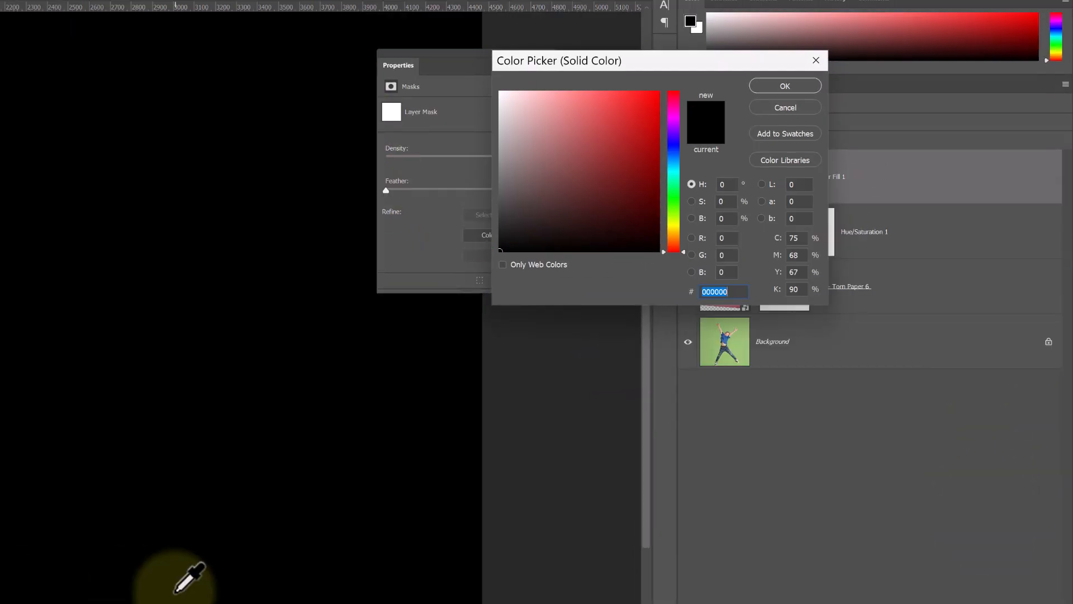
pyautogui.moveTo(623, 160)
pyautogui.mouseDown()
pyautogui.moveTo(613, 144)
pyautogui.moveTo(617, 164)
pyautogui.mouseUp()
pyautogui.click(783, 82)
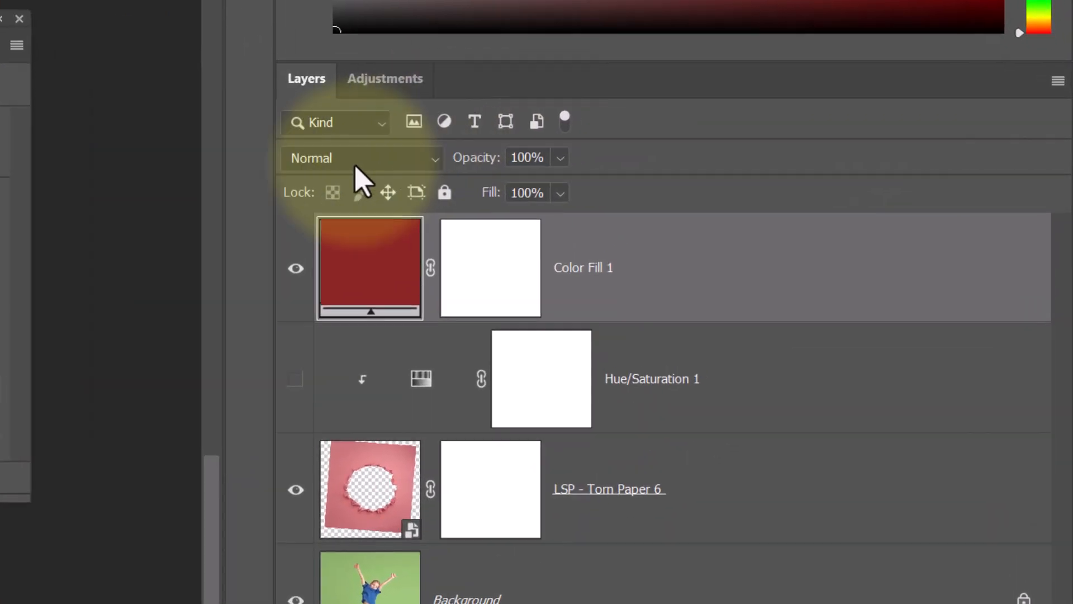
# Clip the color fill layer to the torn paper and set its blend mode to Color.
pyautogui.rightClick(662, 275)
pyautogui.click(716, 448)
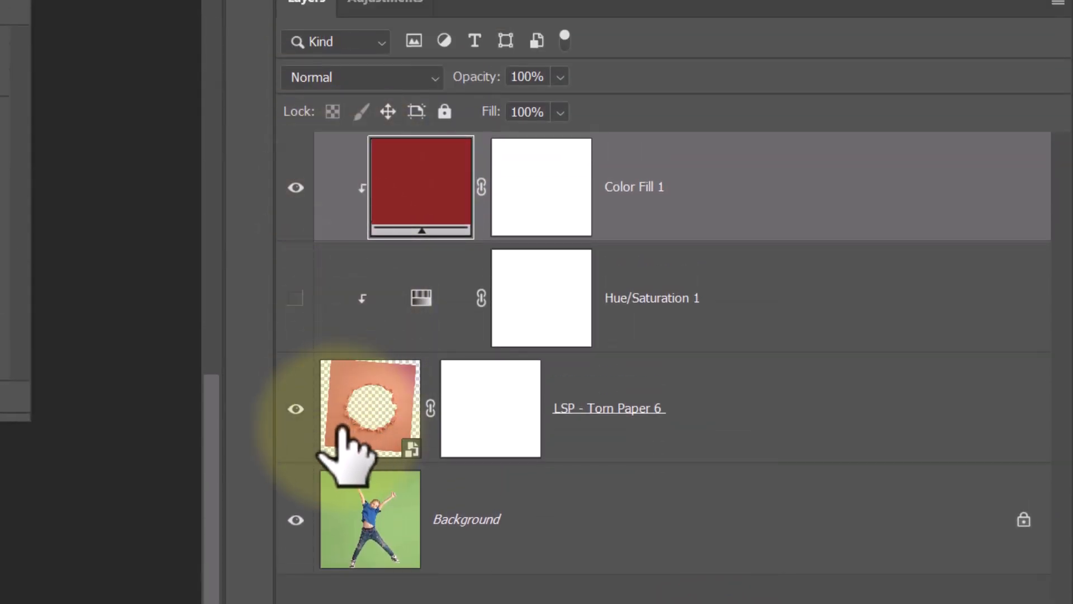
pyautogui.click(366, 81)
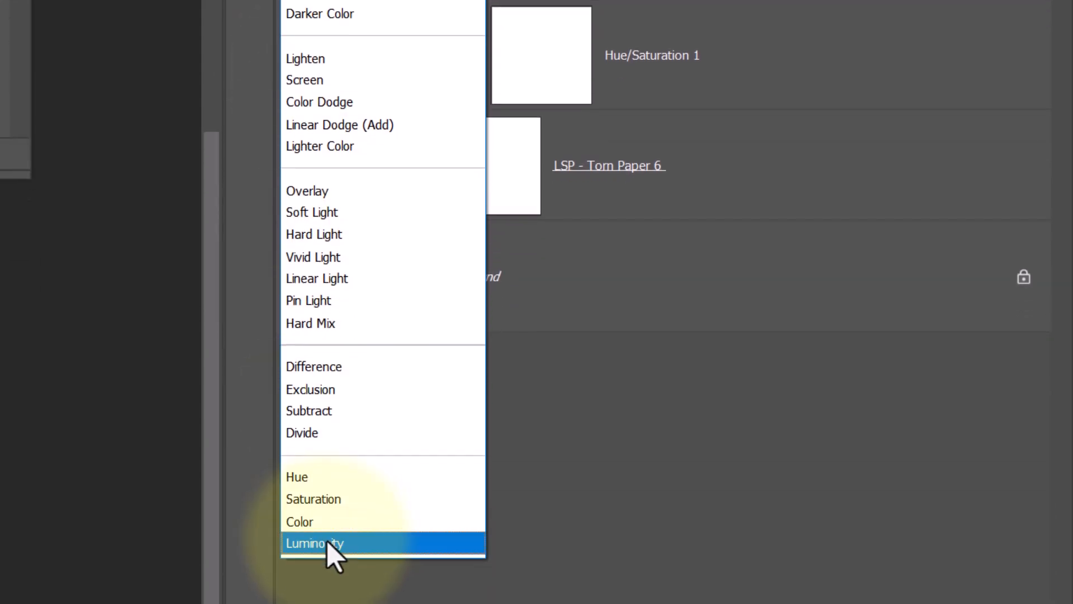
pyautogui.click(325, 521)
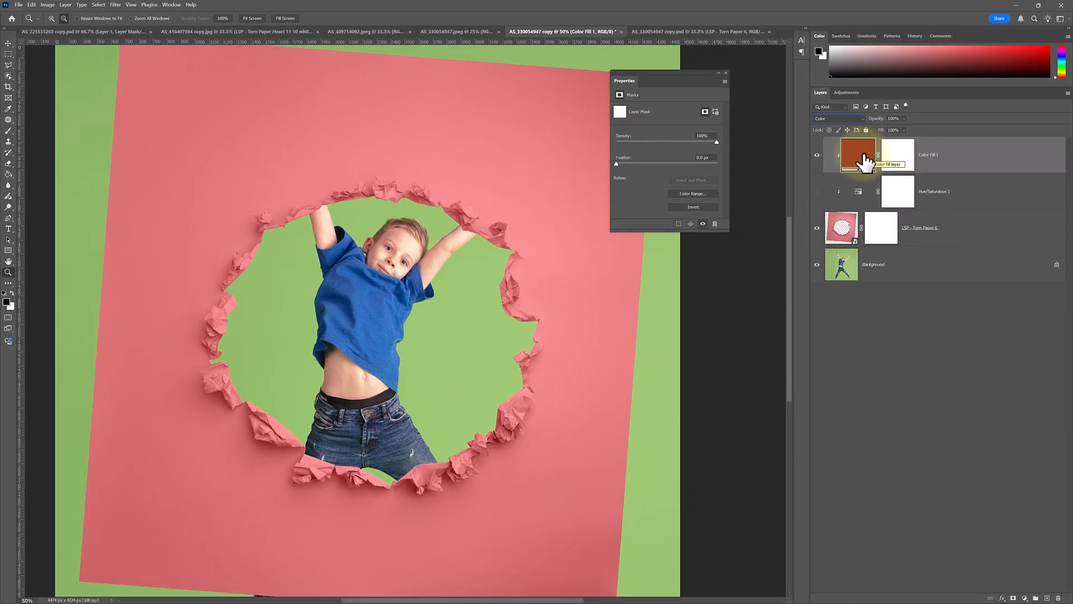
# Change the color fill's colour to a blue sampled from the boy's T-shirt.
pyautogui.doubleClick(864, 159)
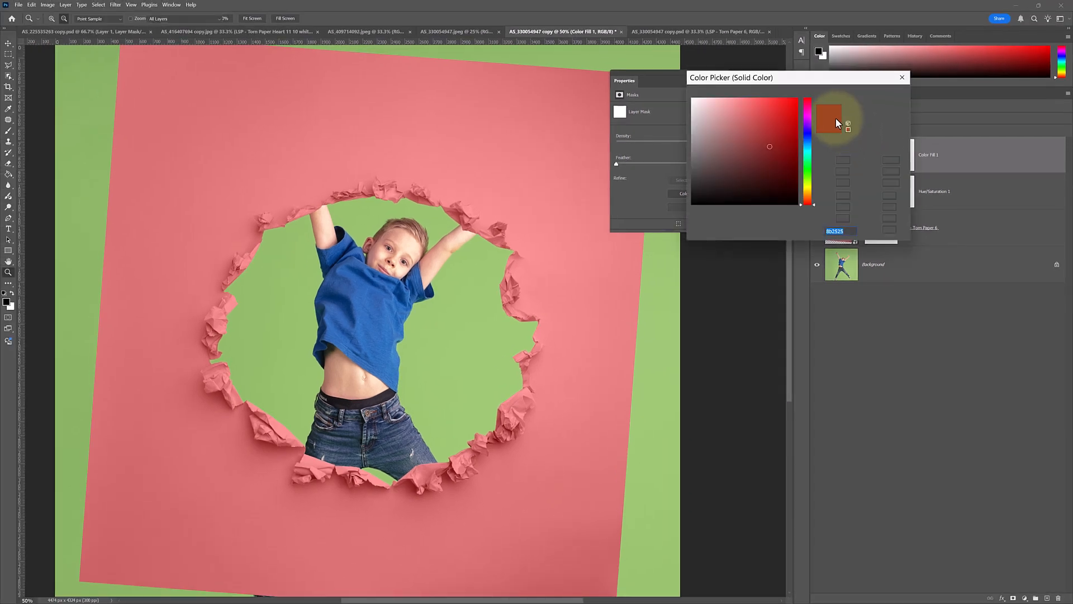
pyautogui.click(455, 277)
pyautogui.click(375, 308)
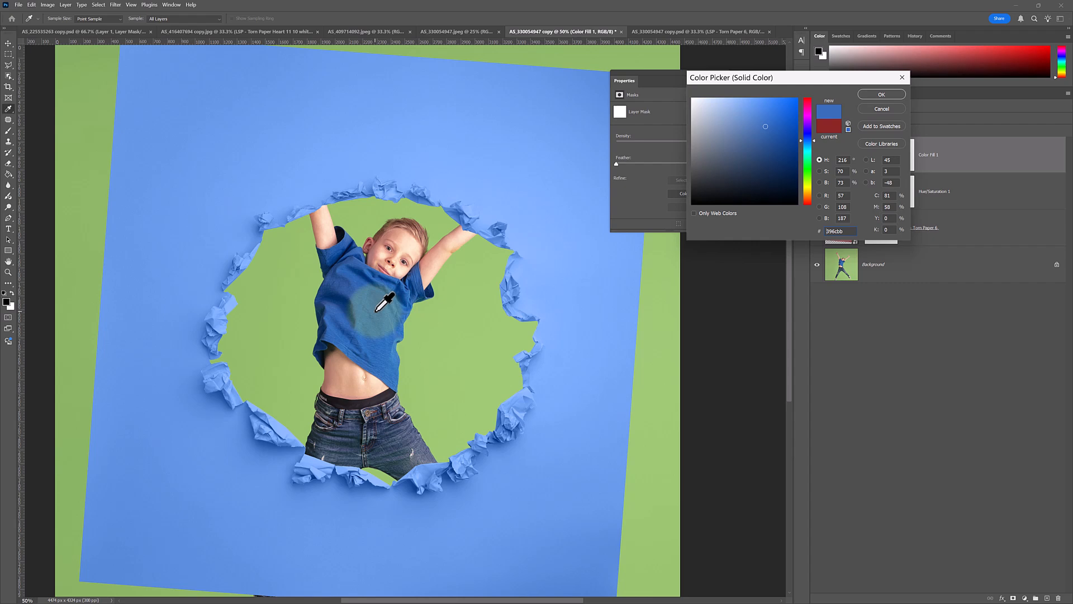
pyautogui.click(420, 322)
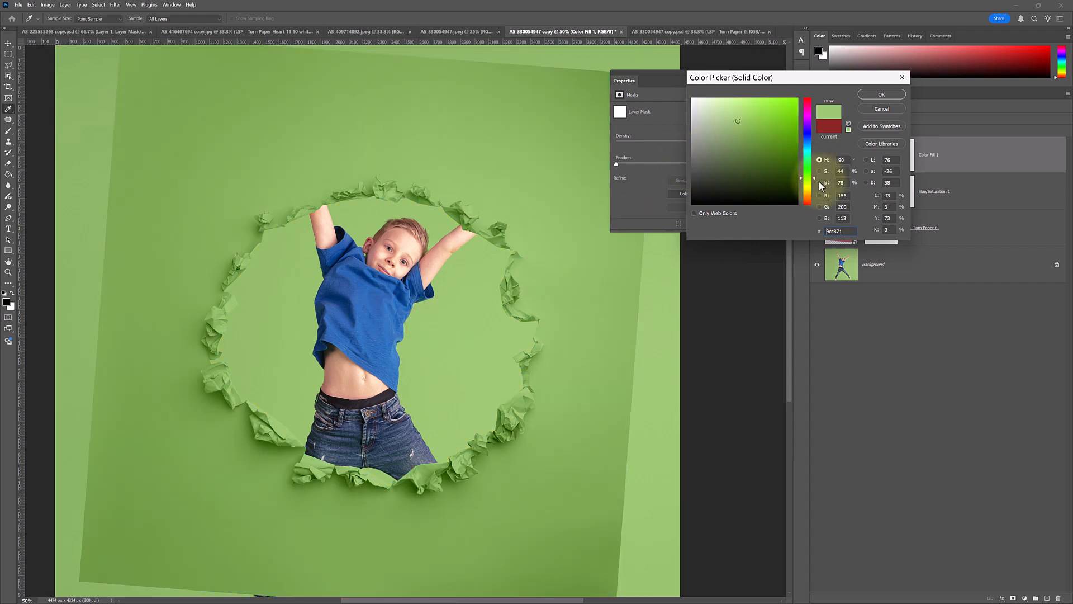
pyautogui.moveTo(815, 179)
pyautogui.mouseDown()
pyautogui.moveTo(810, 120)
pyautogui.moveTo(810, 208)
pyautogui.moveTo(806, 193)
pyautogui.mouseUp()
pyautogui.moveTo(754, 128)
pyautogui.mouseDown()
pyautogui.moveTo(789, 95)
pyautogui.moveTo(702, 135)
pyautogui.moveTo(771, 106)
pyautogui.moveTo(750, 112)
pyautogui.mouseUp()
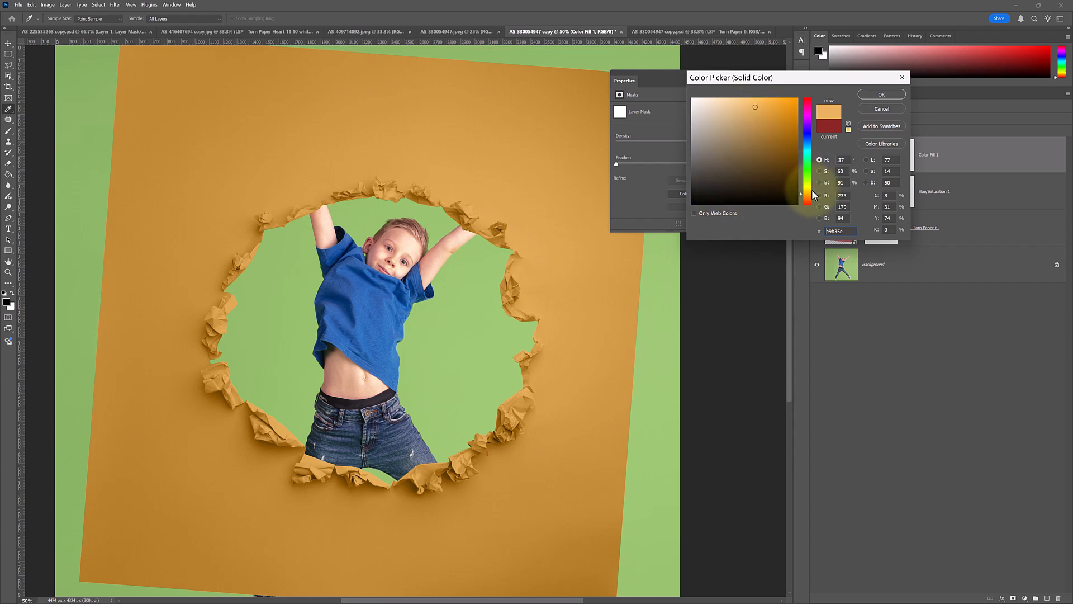
pyautogui.click(392, 294)
pyautogui.moveTo(763, 121)
pyautogui.mouseDown()
pyautogui.moveTo(743, 134)
pyautogui.moveTo(778, 156)
pyautogui.moveTo(784, 132)
pyautogui.moveTo(813, 140)
pyautogui.mouseUp()
pyautogui.click(868, 94)
pyautogui.click(726, 74)
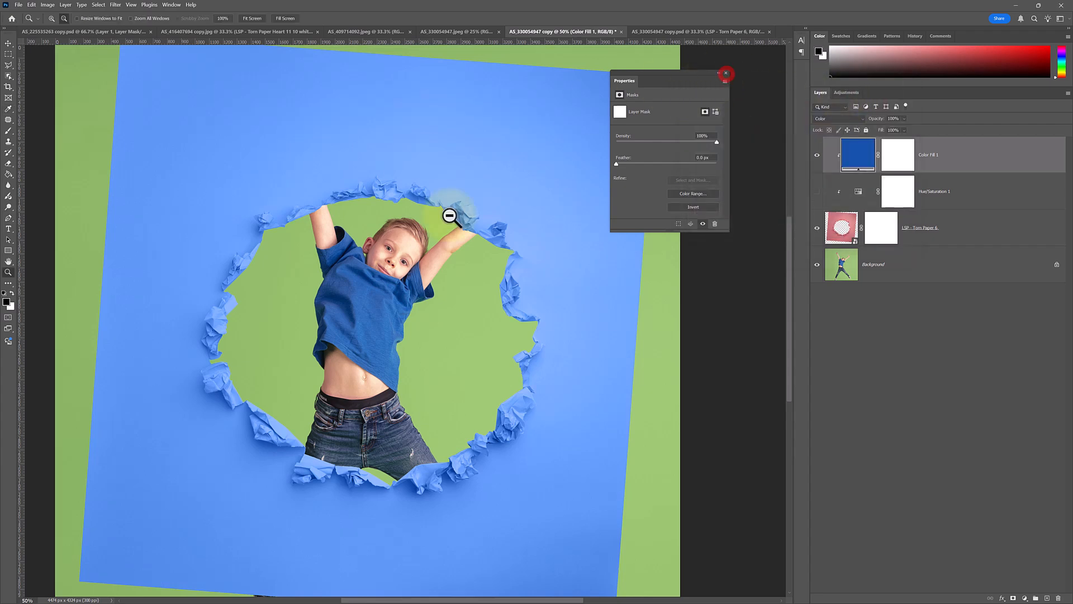
# Crop the image to a 5:7 ratio, lowering the top edge and centring the boy in the frame.
pyautogui.click(374, 332)
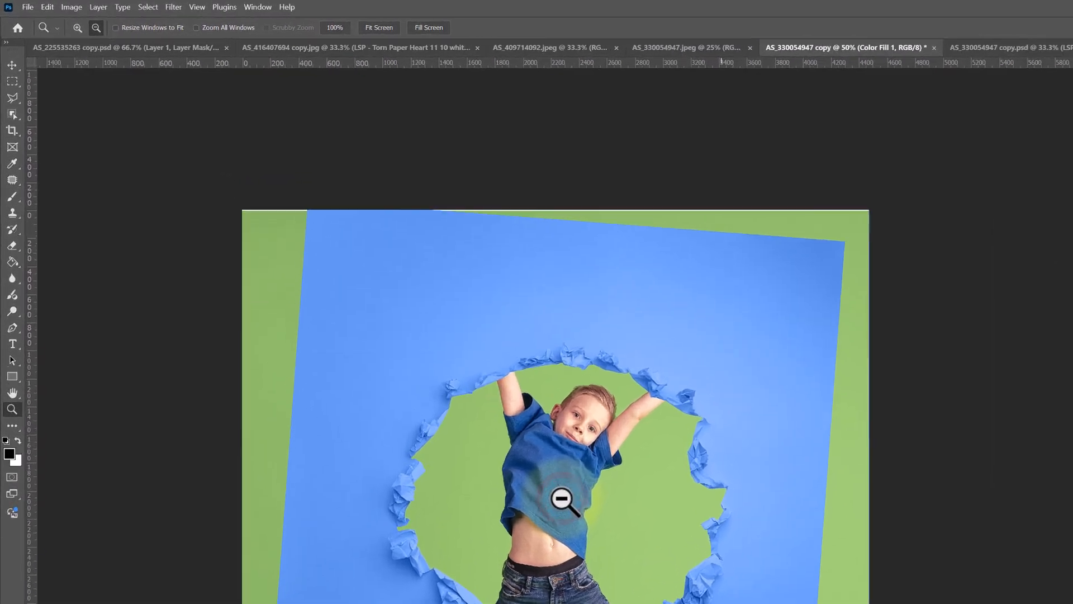
pyautogui.click(13, 137)
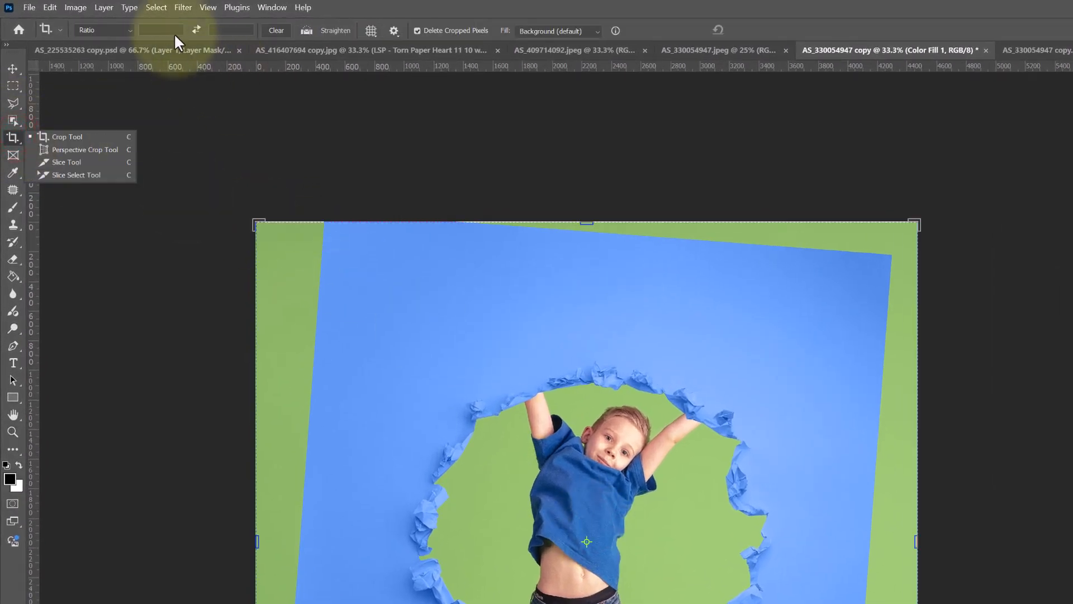
pyautogui.click(169, 29)
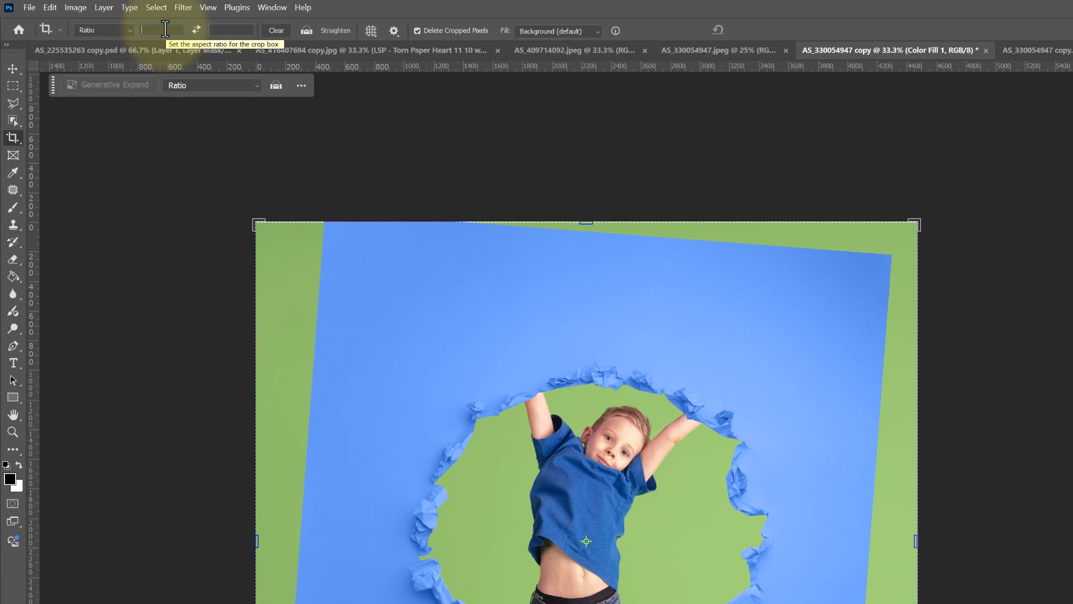
pyautogui.write('5')
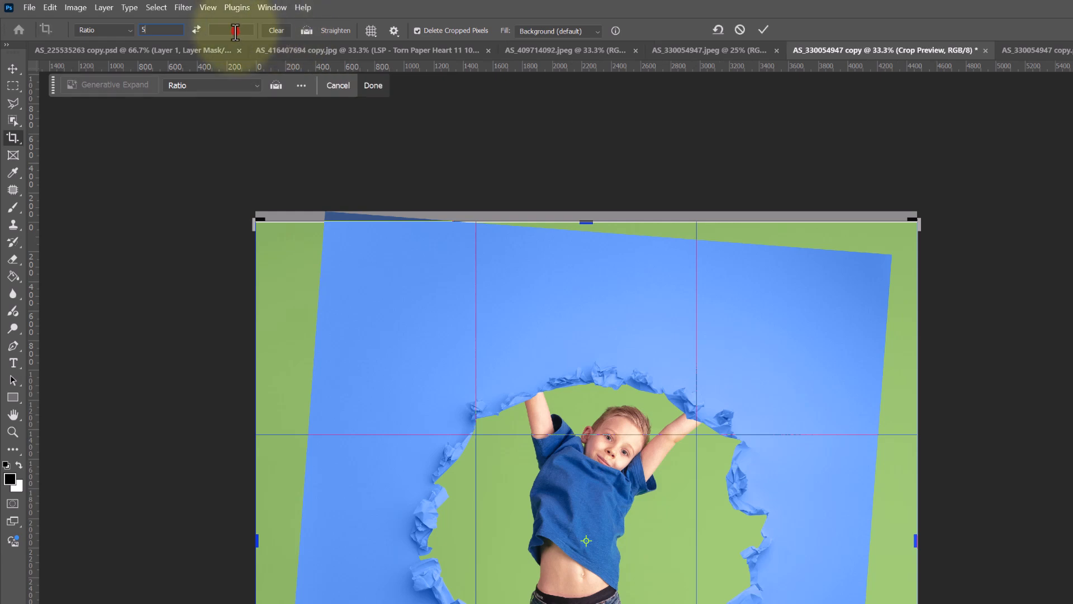
pyautogui.click(235, 30)
pyautogui.write('7')
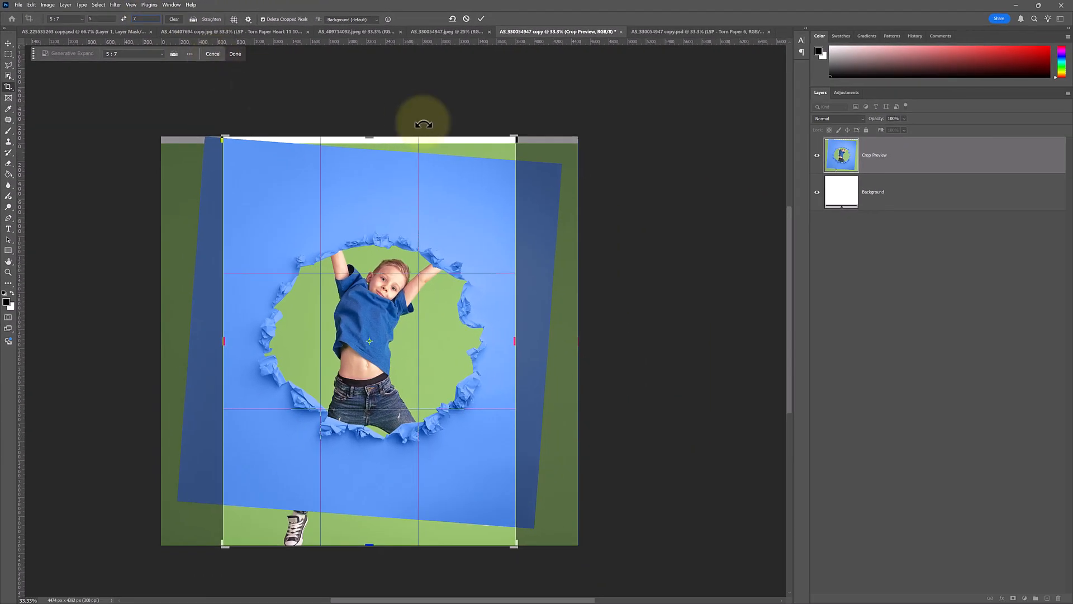
pyautogui.moveTo(371, 139); pyautogui.dragTo(371, 155)
pyautogui.moveTo(412, 335); pyautogui.dragTo(375, 327)
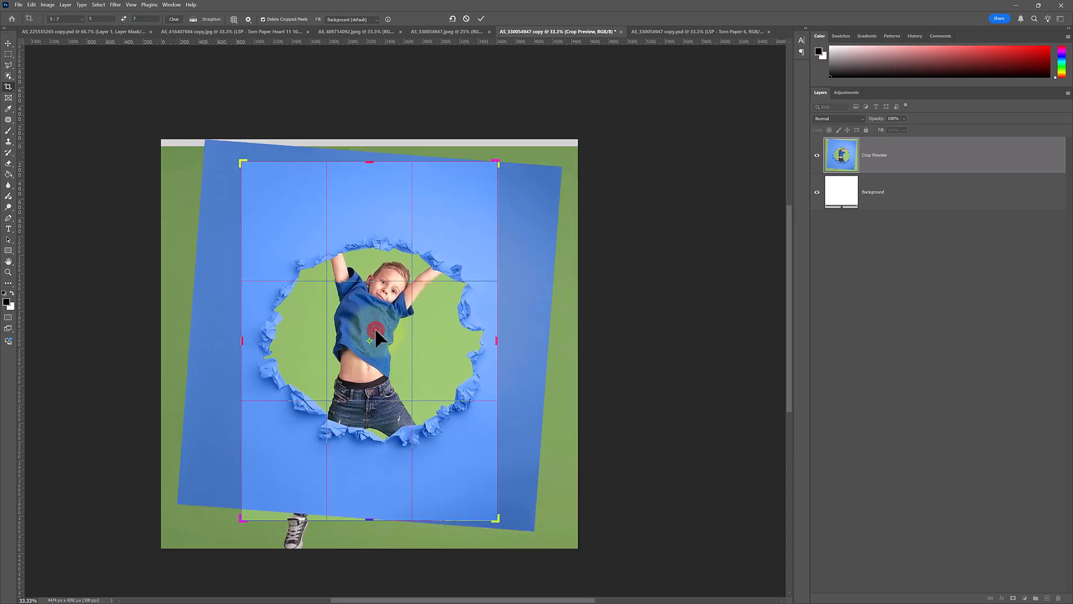
pyautogui.press('Return')
# Zoom out and view the background photo on its own to examine the boy's raised arms.
pyautogui.press('z')
pyautogui.click(371, 311)
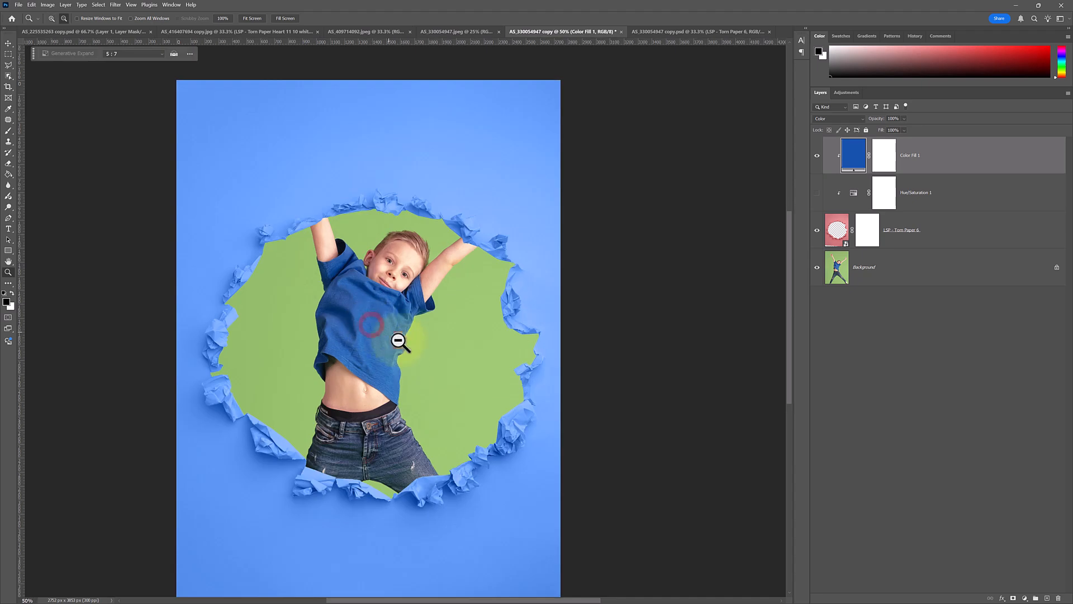
pyautogui.scroll(-2, 408, 335)
pyautogui.scroll(-1, 410, 332)
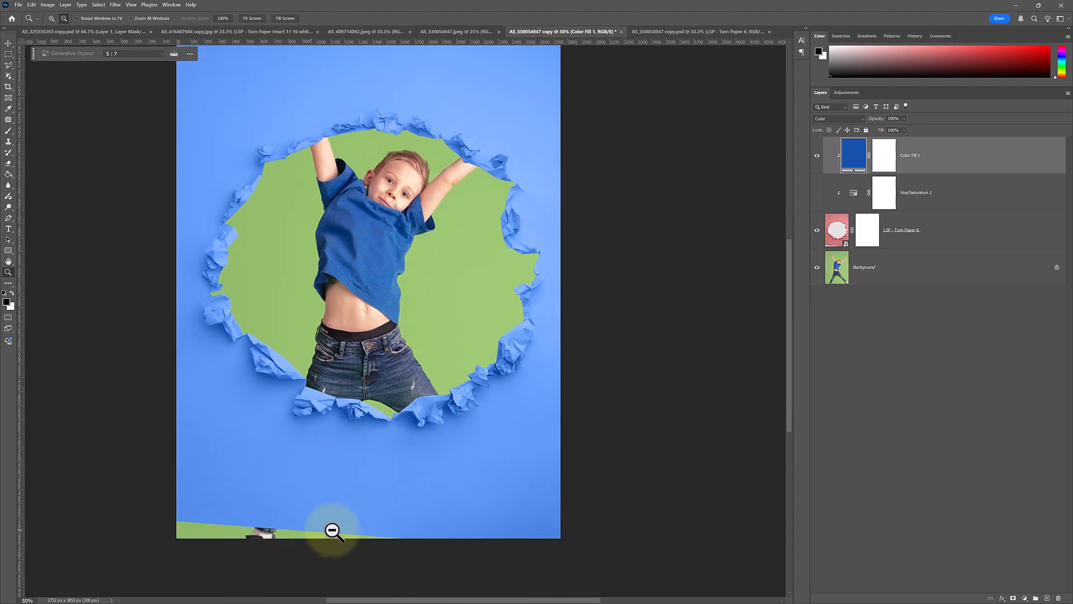
pyautogui.scroll(2, 392, 382)
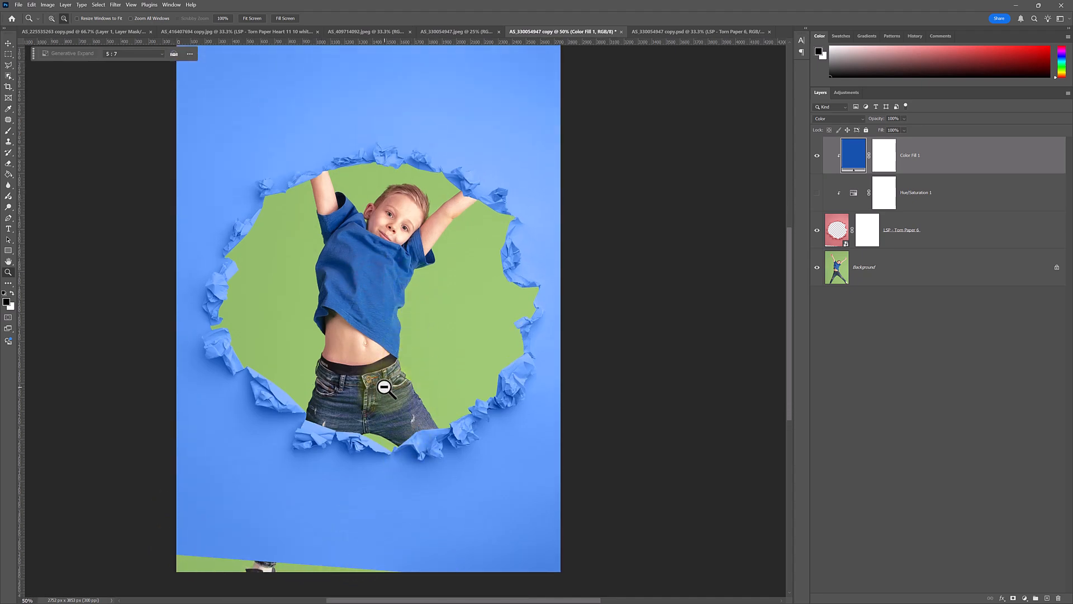
pyautogui.keyDown('alt'); pyautogui.click(817, 267); pyautogui.keyUp('alt')
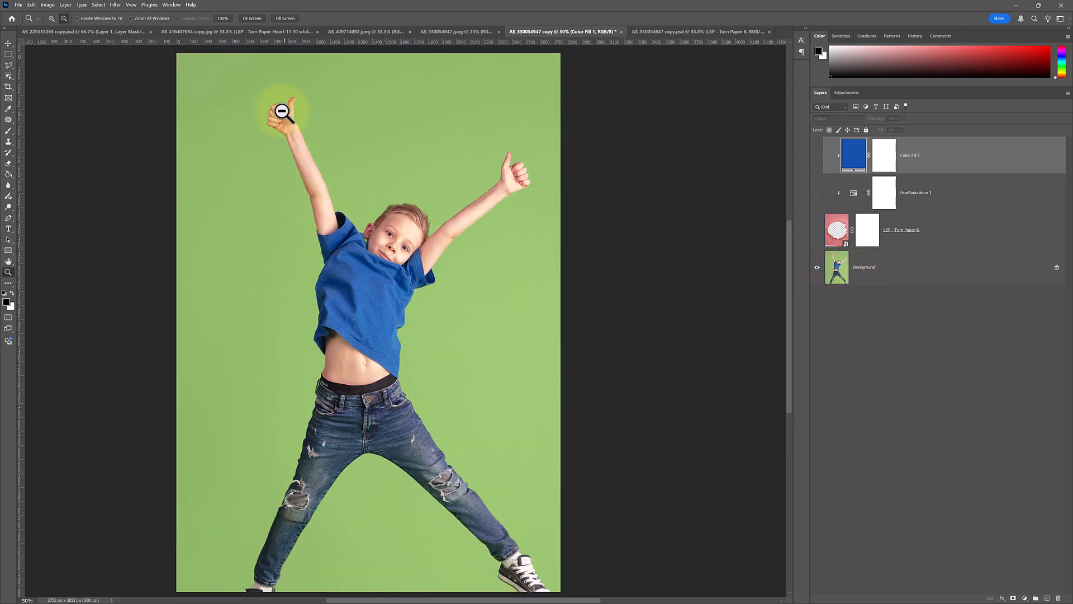
pyautogui.keyDown('alt'); pyautogui.click(817, 267); pyautogui.keyUp('alt')
# Paint on the torn paper's layer mask with a 158 px soft brush at 71% flow to reveal both raised arms.
pyautogui.click(836, 230)
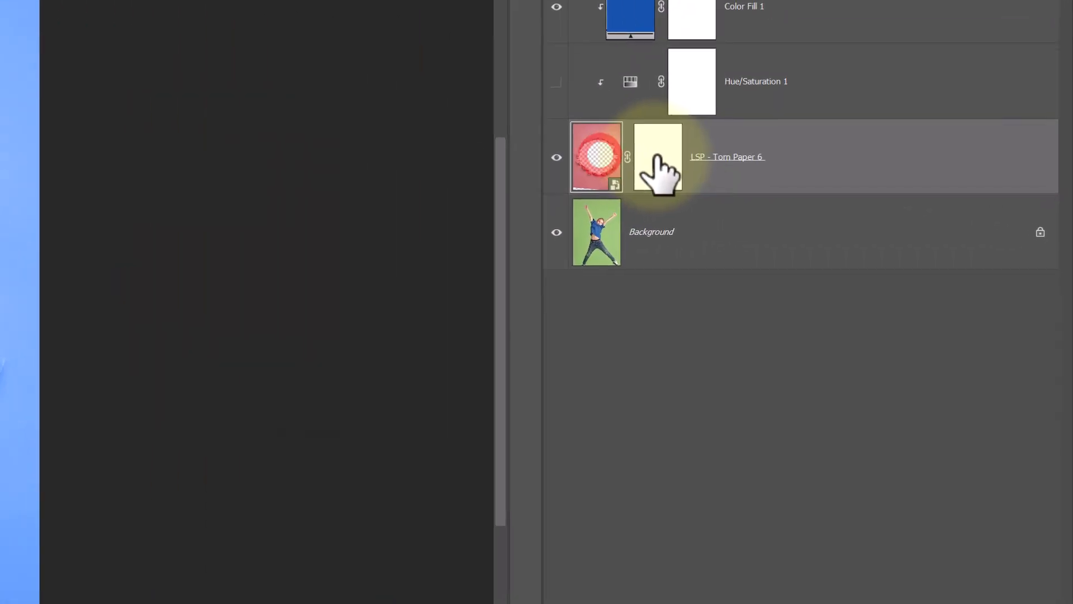
pyautogui.click(661, 161)
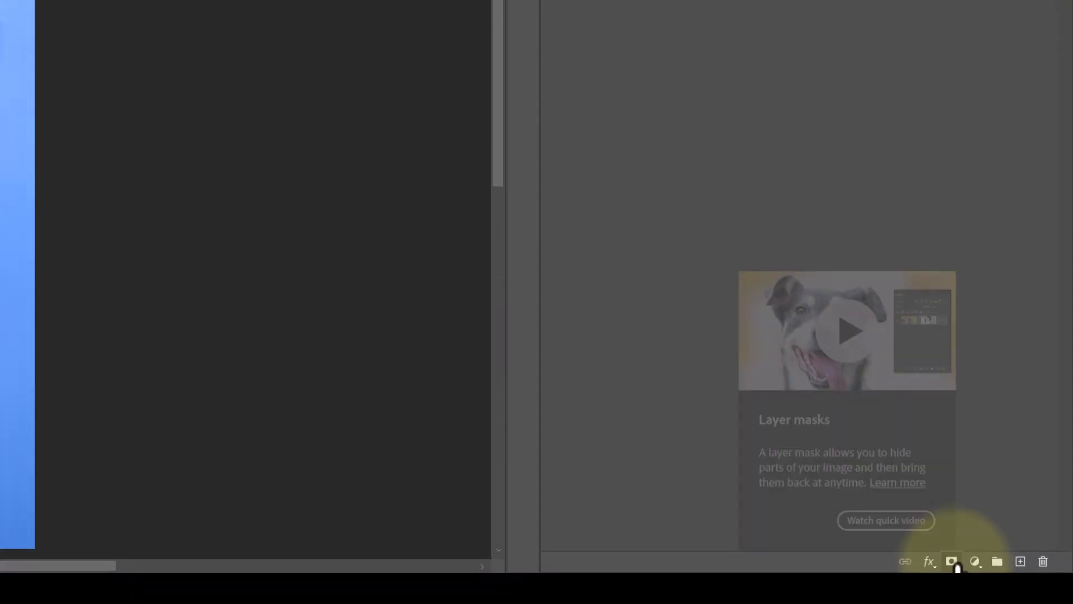
pyautogui.click(657, 240)
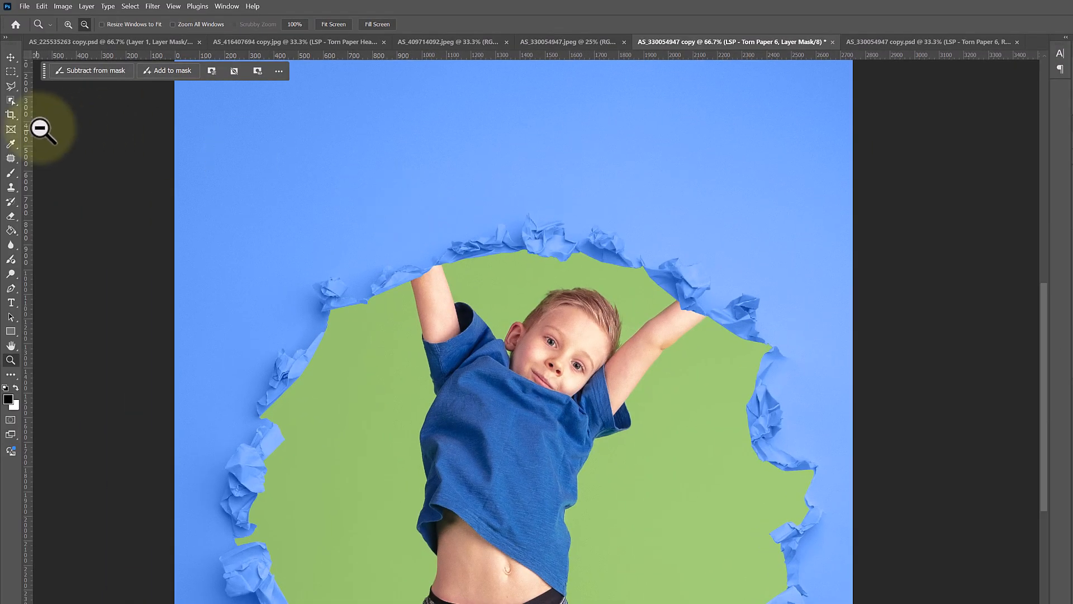
pyautogui.click(11, 175)
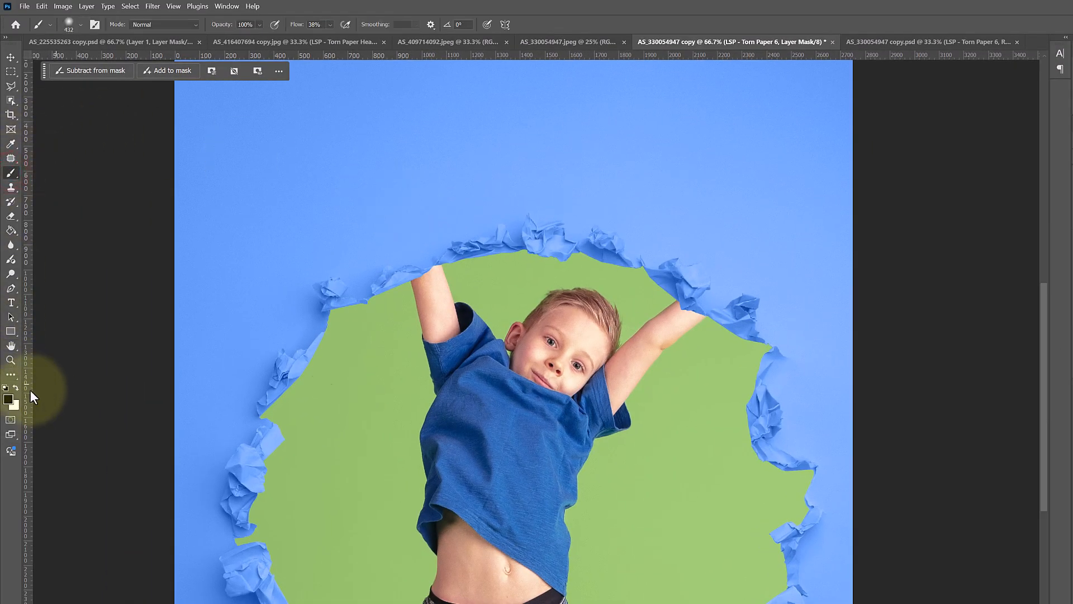
pyautogui.rightClick(503, 292)
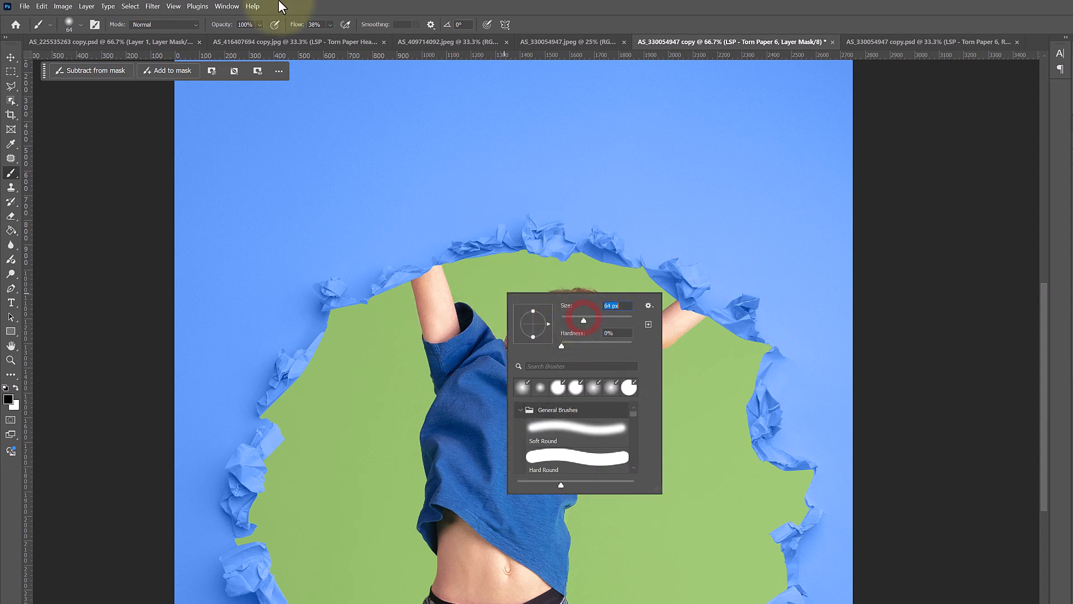
pyautogui.click(329, 22)
pyautogui.moveTo(332, 42); pyautogui.dragTo(357, 34)
pyautogui.click(434, 271)
pyautogui.moveTo(433, 272)
pyautogui.mouseDown()
pyautogui.moveTo(410, 200)
pyautogui.moveTo(403, 217)
pyautogui.moveTo(422, 263)
pyautogui.moveTo(409, 188)
pyautogui.moveTo(424, 233)
pyautogui.mouseUp()
pyautogui.rightClick(459, 253)
pyautogui.click(506, 251)
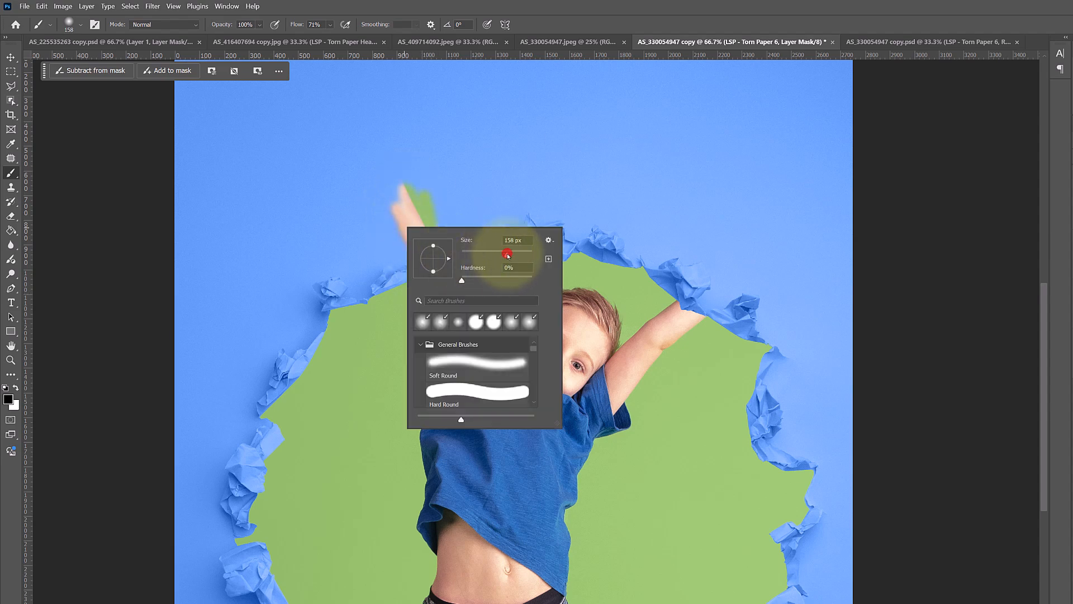
pyautogui.click(390, 213)
pyautogui.moveTo(410, 244)
pyautogui.mouseDown()
pyautogui.moveTo(372, 176)
pyautogui.moveTo(399, 183)
pyautogui.moveTo(350, 127)
pyautogui.moveTo(333, 137)
pyautogui.moveTo(366, 127)
pyautogui.moveTo(370, 97)
pyautogui.moveTo(380, 158)
pyautogui.moveTo(412, 191)
pyautogui.moveTo(407, 216)
pyautogui.moveTo(386, 164)
pyautogui.moveTo(418, 225)
pyautogui.moveTo(436, 268)
pyautogui.mouseUp()
pyautogui.moveTo(682, 277)
pyautogui.mouseDown()
pyautogui.moveTo(655, 302)
pyautogui.moveTo(673, 317)
pyautogui.moveTo(757, 270)
pyautogui.moveTo(689, 316)
pyautogui.moveTo(786, 257)
pyautogui.moveTo(709, 306)
pyautogui.moveTo(763, 248)
pyautogui.moveTo(713, 272)
pyautogui.moveTo(759, 219)
pyautogui.moveTo(758, 194)
pyautogui.mouseUp()
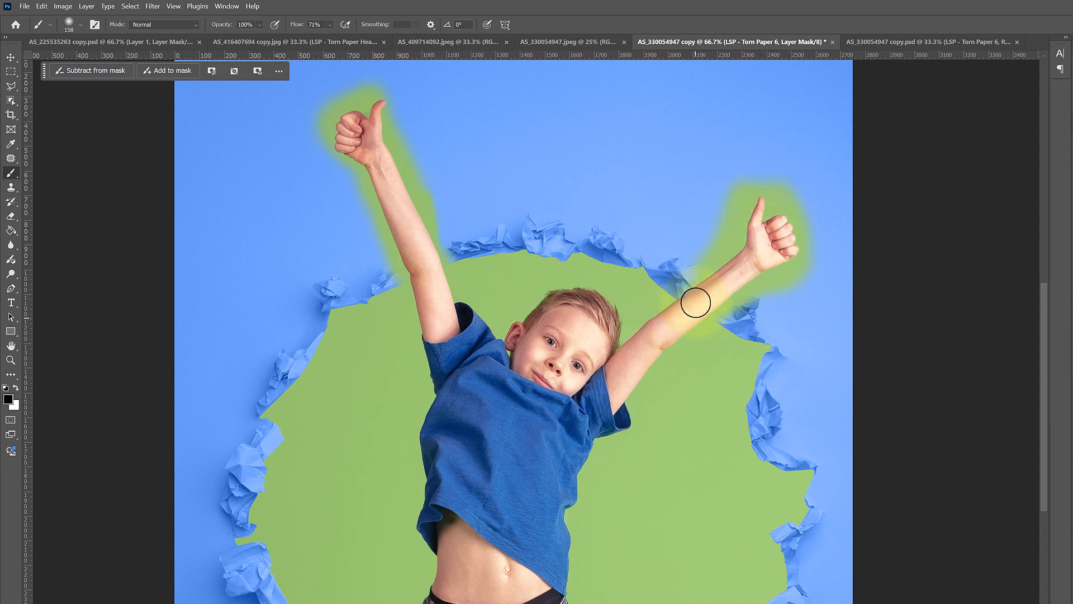
# Zoom in and paint white with an 80 px, 90% hardness brush to restore the paper along the left arm's edge.
pyautogui.click(394, 167)
pyautogui.press('z')
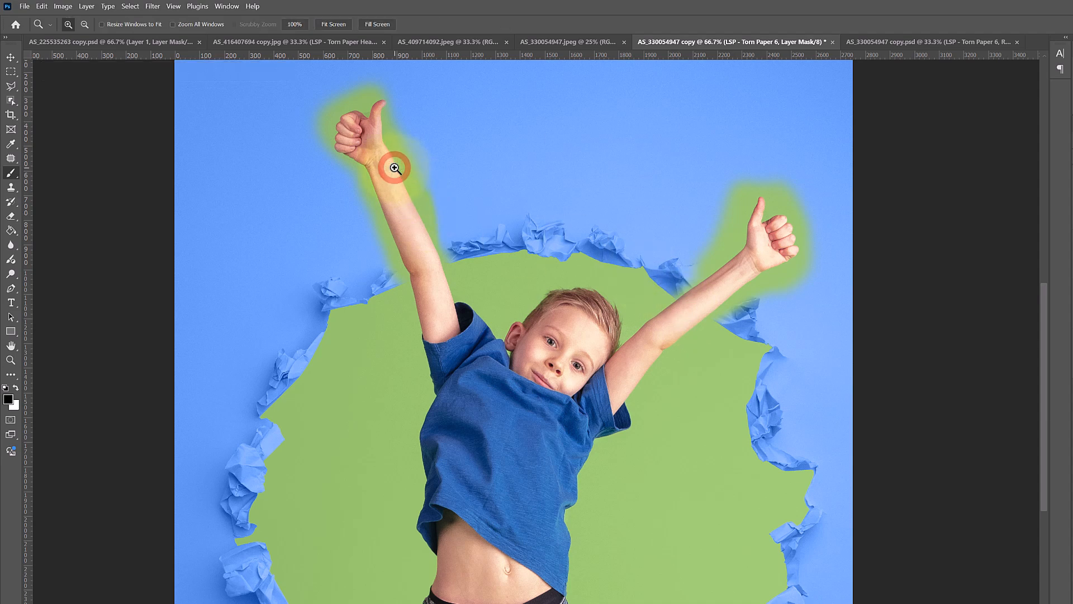
pyautogui.click(395, 168)
pyautogui.click(395, 168)
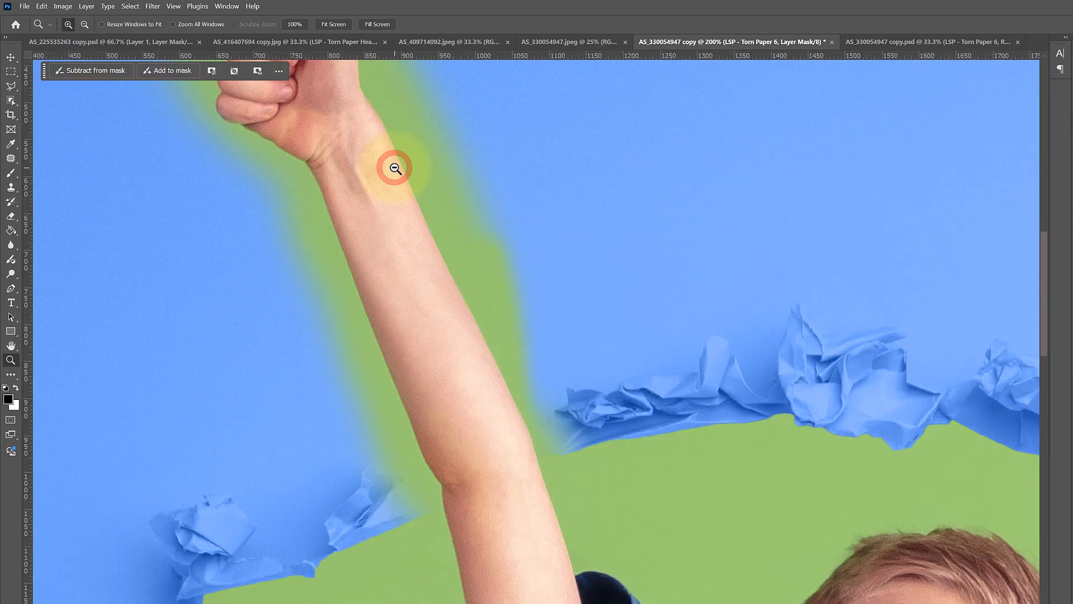
pyautogui.press('b')
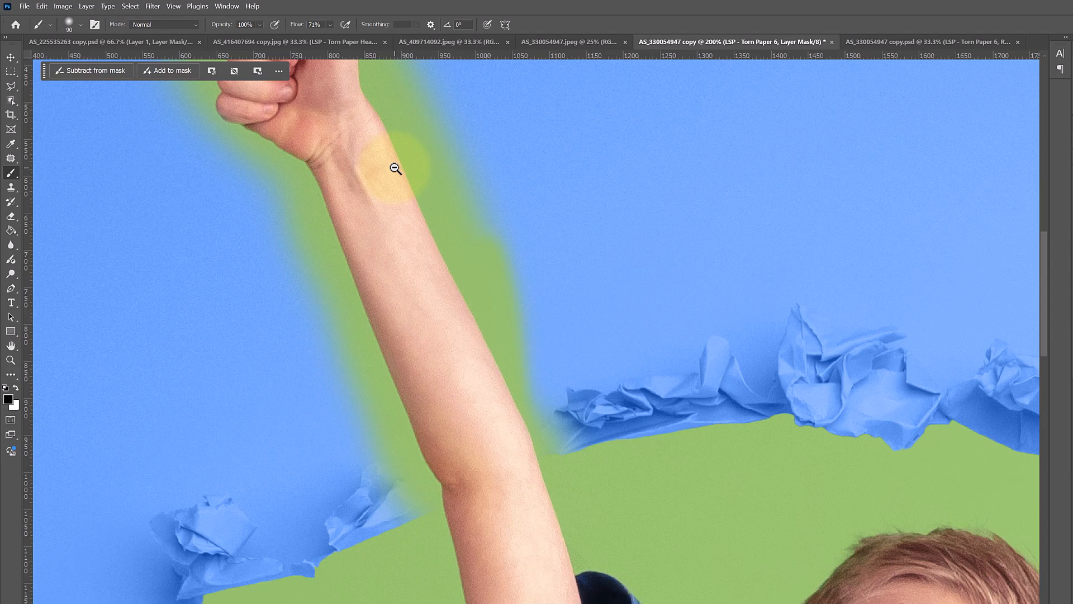
pyautogui.press('[')
pyautogui.rightClick(396, 167)
pyautogui.click(515, 219)
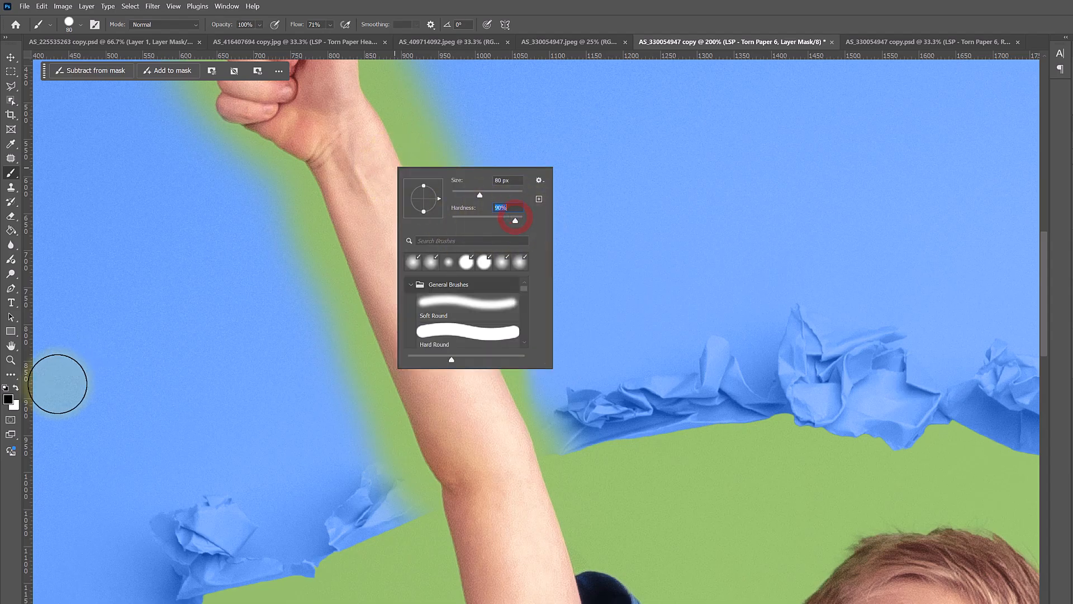
pyautogui.click(16, 387)
pyautogui.press('x')
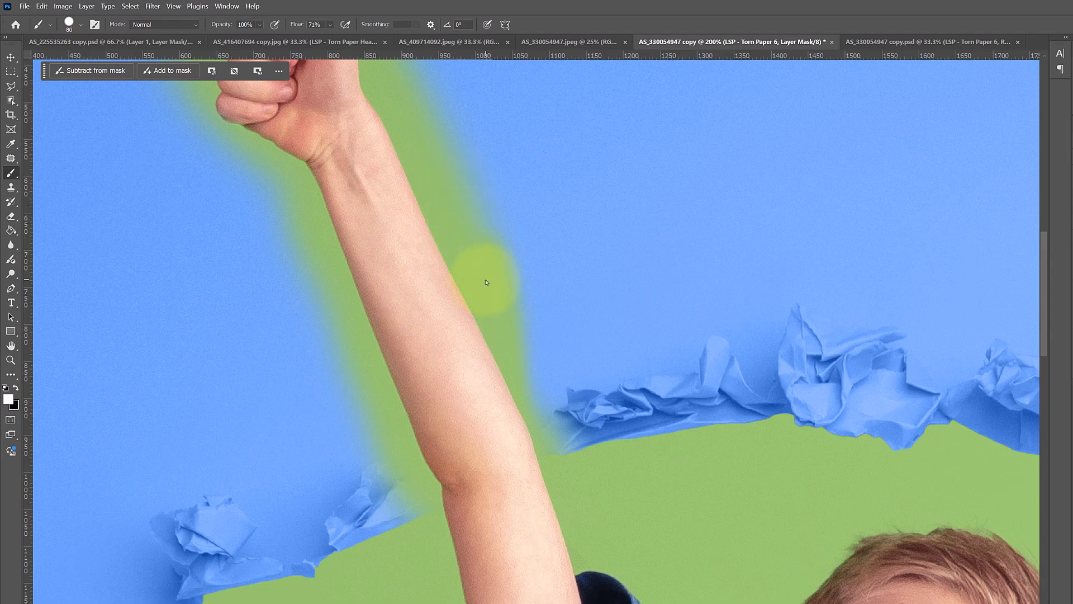
pyautogui.click(463, 222)
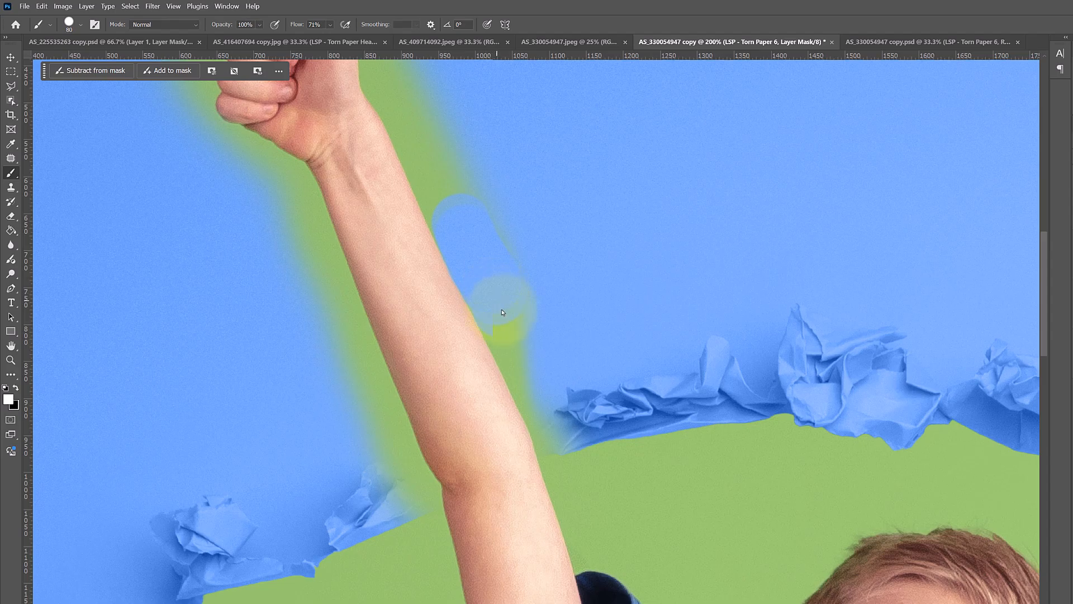
pyautogui.moveTo(520, 328)
pyautogui.mouseDown()
pyautogui.moveTo(527, 354)
pyautogui.moveTo(514, 260)
pyautogui.moveTo(493, 203)
pyautogui.moveTo(528, 286)
pyautogui.moveTo(523, 351)
pyautogui.mouseUp()
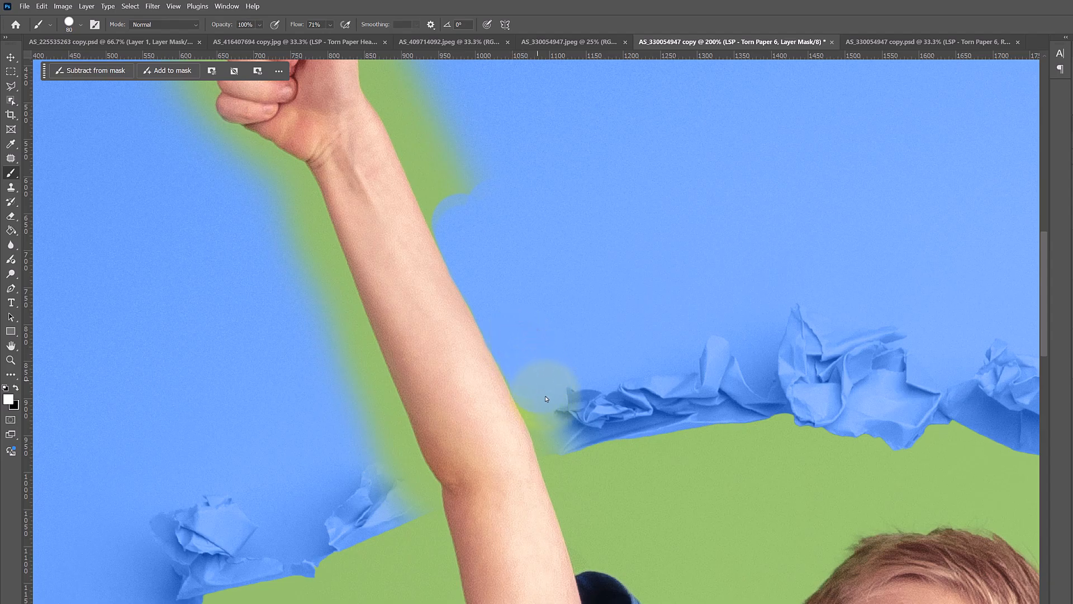
pyautogui.moveTo(534, 375)
pyautogui.mouseDown()
pyautogui.moveTo(438, 177)
pyautogui.moveTo(466, 227)
pyautogui.moveTo(427, 123)
pyautogui.moveTo(428, 141)
pyautogui.mouseUp()
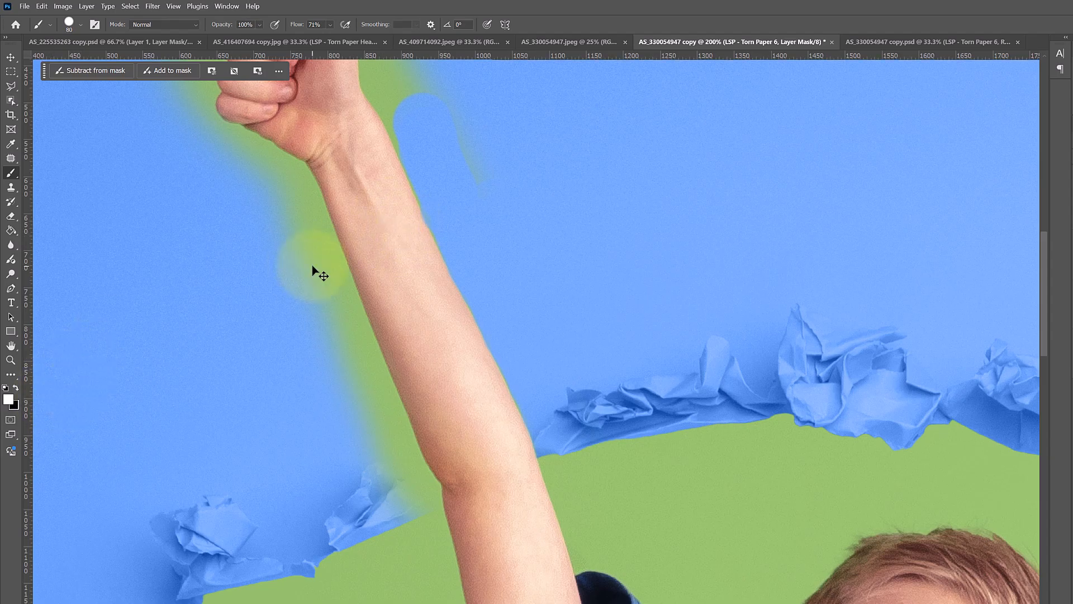
# Select the whole canvas and clear the painting from the torn paper's layer mask.
pyautogui.click(411, 256)
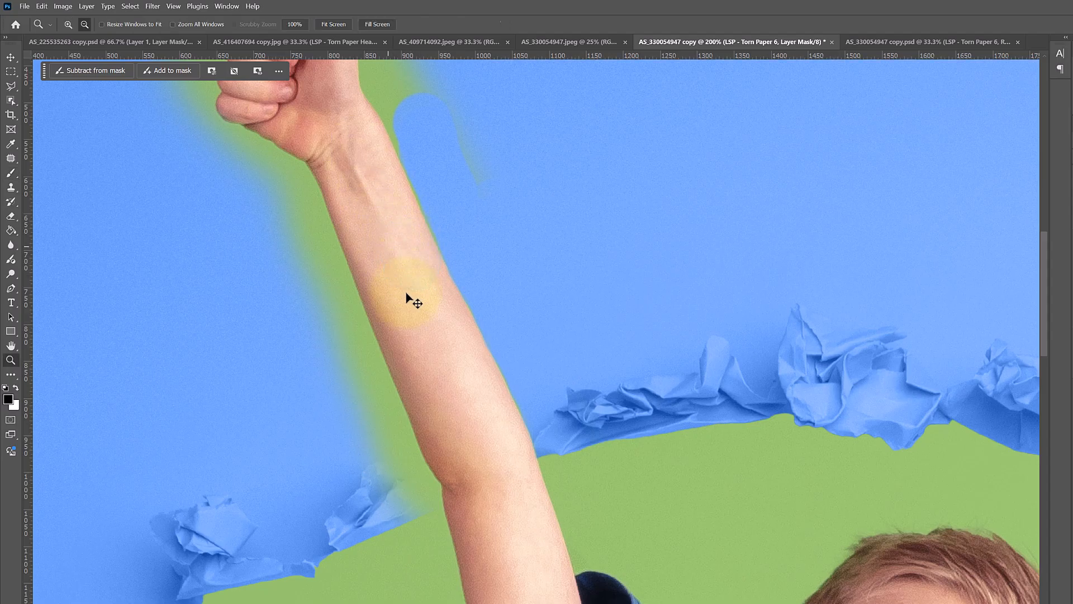
pyautogui.scroll(-3, 406, 297)
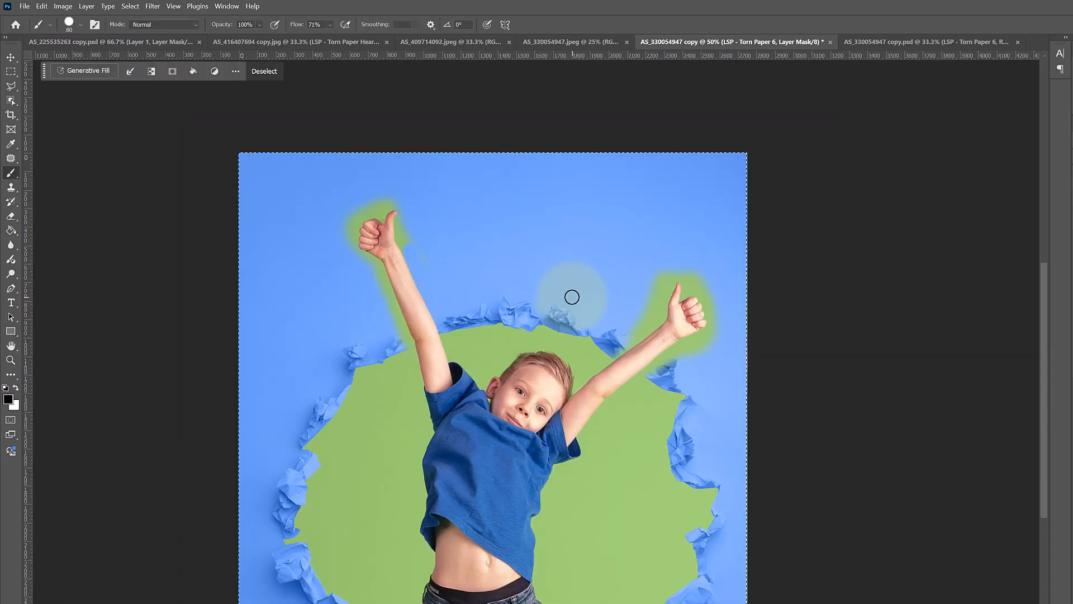
pyautogui.press('Delete')
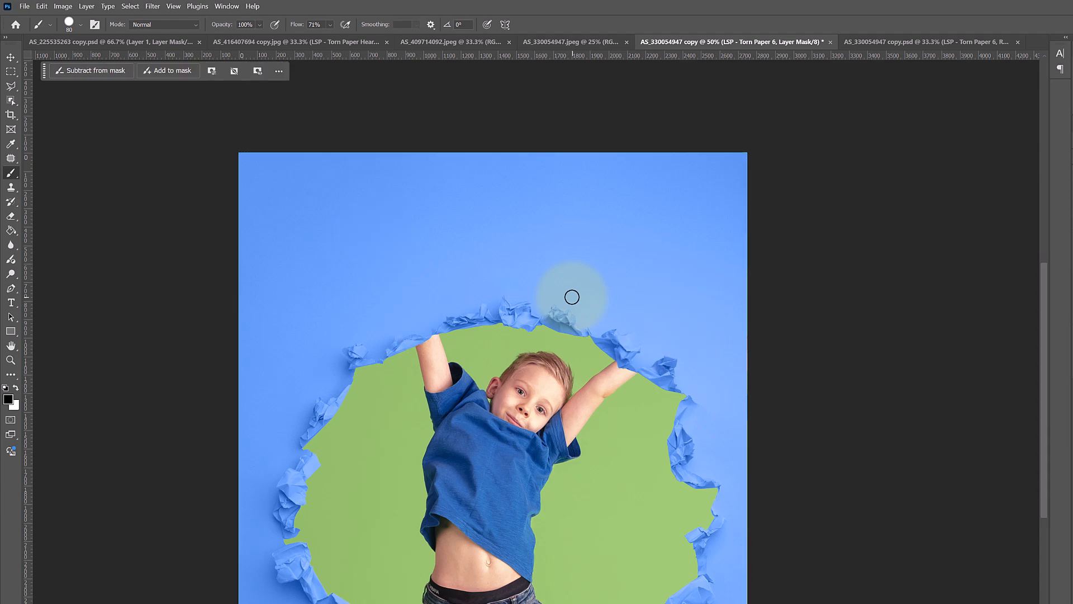
# Zoom out, select the background photo layer, and select the boy with Select Subject.
pyautogui.press('z')
pyautogui.click(473, 393)
pyautogui.click(850, 266)
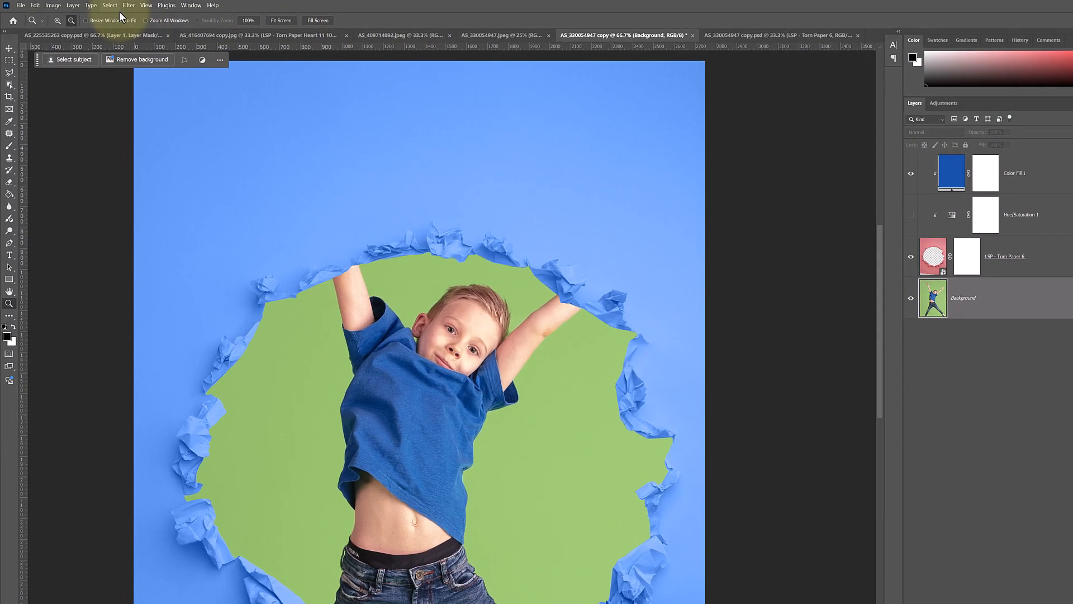
pyautogui.click(98, 4)
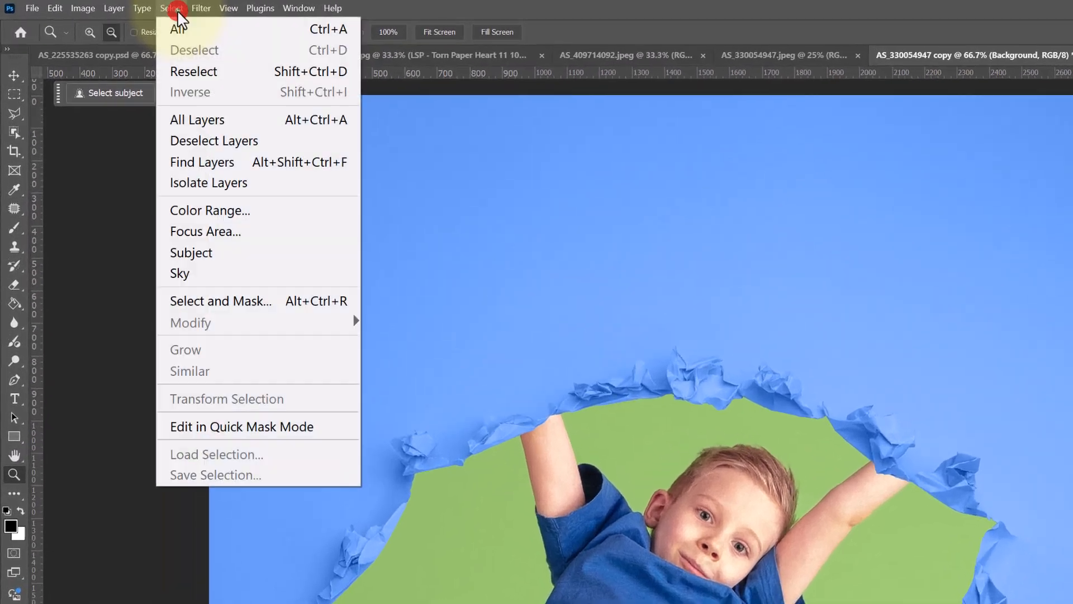
pyautogui.click(198, 262)
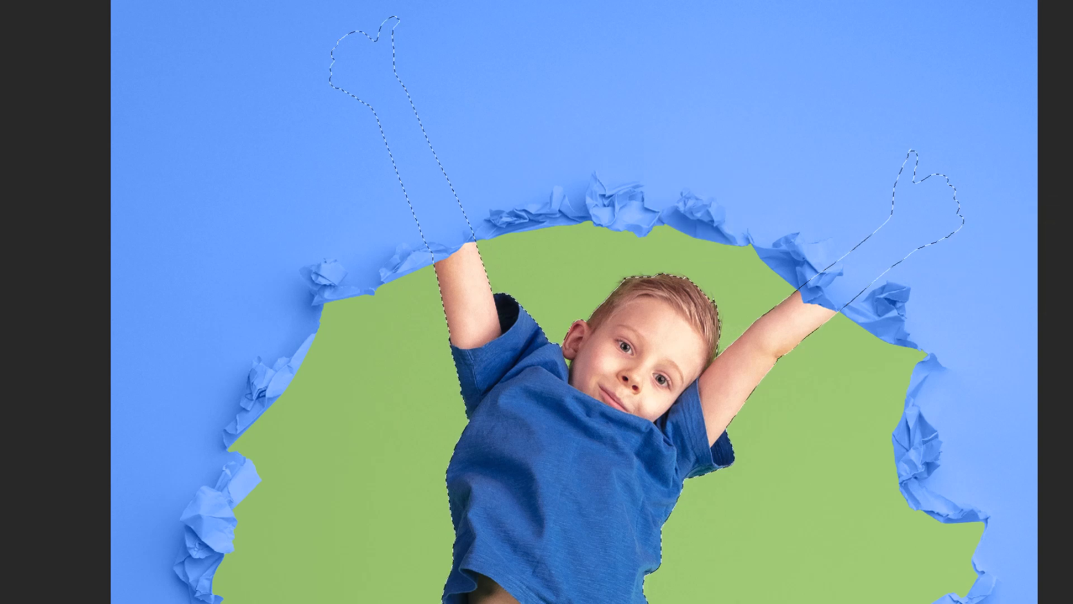
# Refine the boy's hair edges in Select and Mask with a smaller Refine Edge brush, and apply.
pyautogui.click(1072, 268)
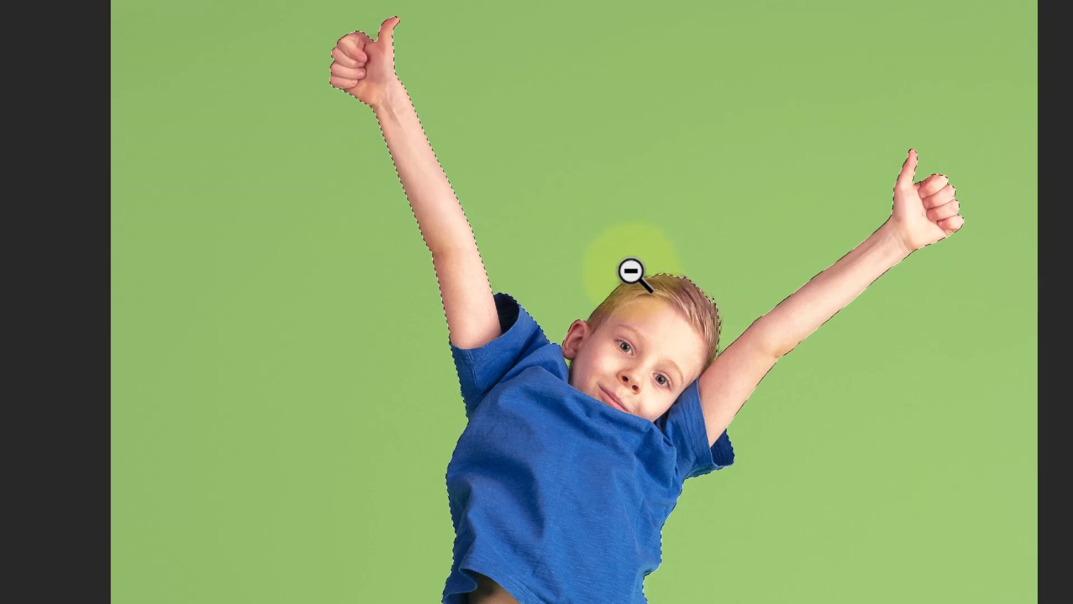
pyautogui.moveTo(623, 287); pyautogui.dragTo(653, 280)
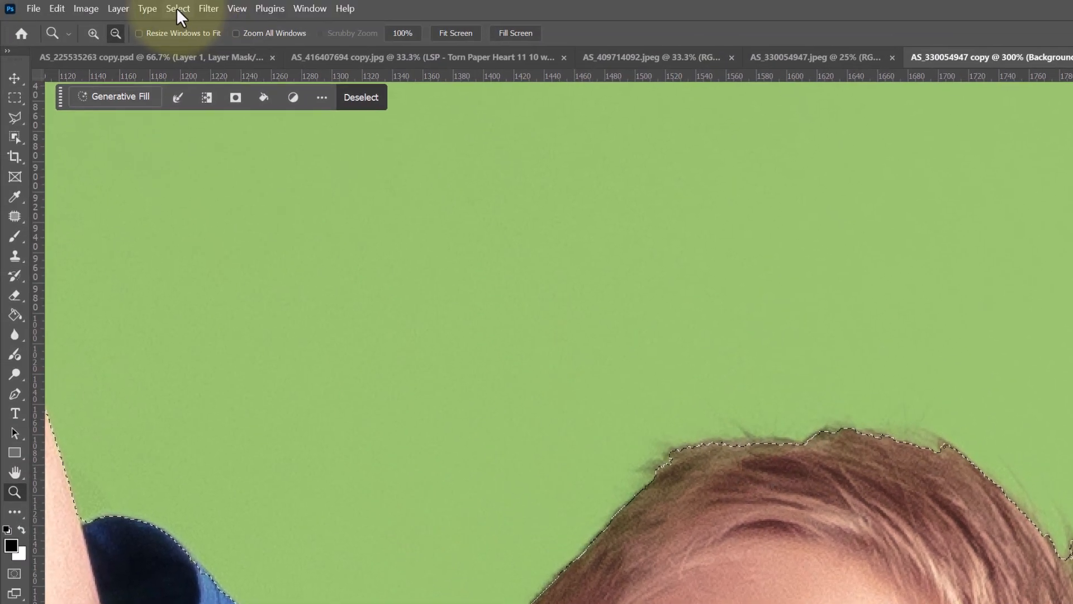
pyautogui.click(132, 0)
pyautogui.click(200, 230)
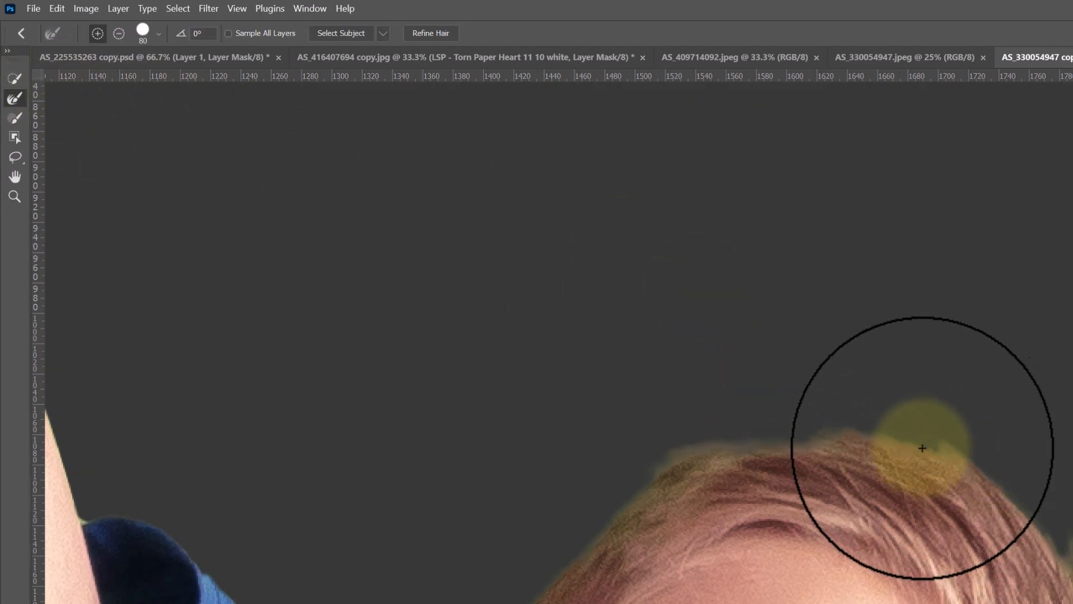
pyautogui.press('[')
pyautogui.press('[')
pyautogui.press('[')
pyautogui.press('[')
pyautogui.moveTo(1005, 471)
pyautogui.mouseDown()
pyautogui.moveTo(838, 438)
pyautogui.moveTo(627, 491)
pyautogui.moveTo(526, 598)
pyautogui.moveTo(722, 438)
pyautogui.moveTo(1053, 503)
pyautogui.moveTo(1072, 603)
pyautogui.moveTo(981, 489)
pyautogui.mouseUp()
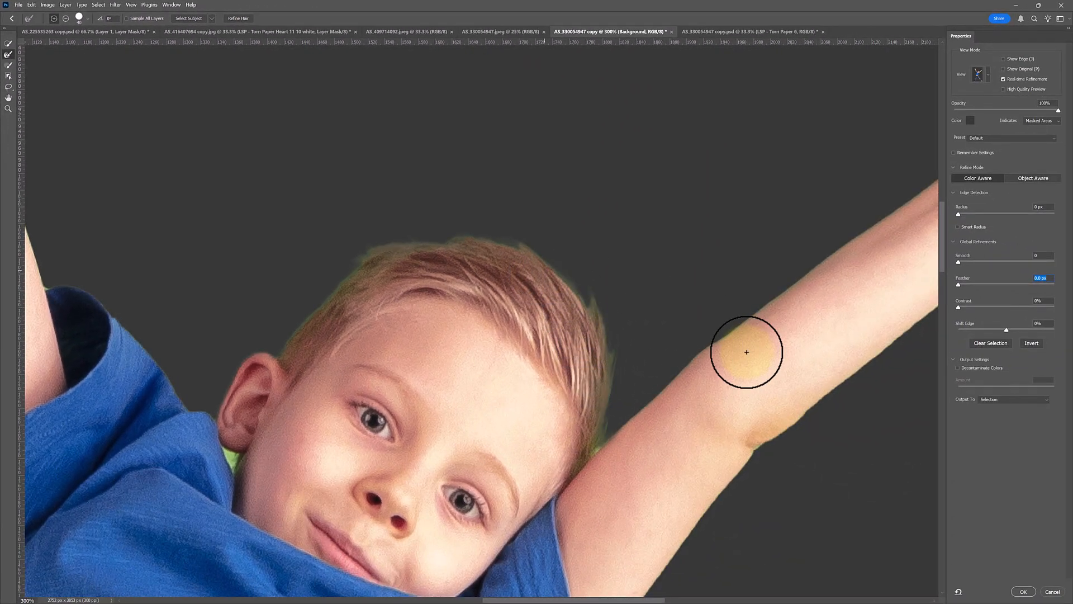
pyautogui.click(1022, 591)
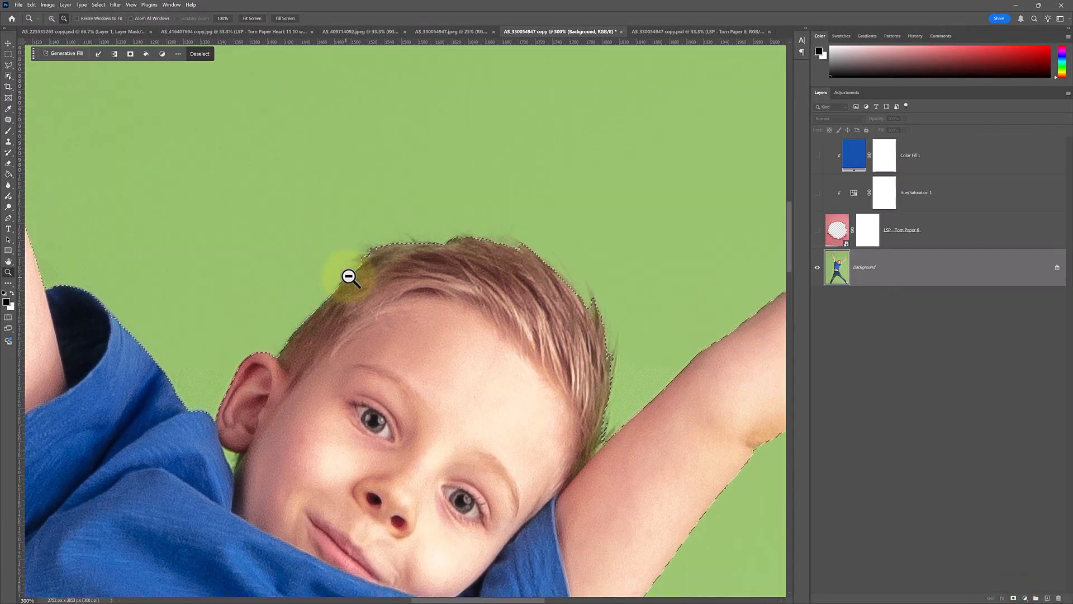
# Show the torn paper layer and paint its mask black within the selection so both arms appear over the paper.
pyautogui.keyDown('alt'); pyautogui.click(374, 252); pyautogui.keyUp('alt')
pyautogui.keyDown('alt'); pyautogui.click(373, 253); pyautogui.keyUp('alt')
pyautogui.keyDown('alt'); pyautogui.click(374, 253); pyautogui.keyUp('alt')
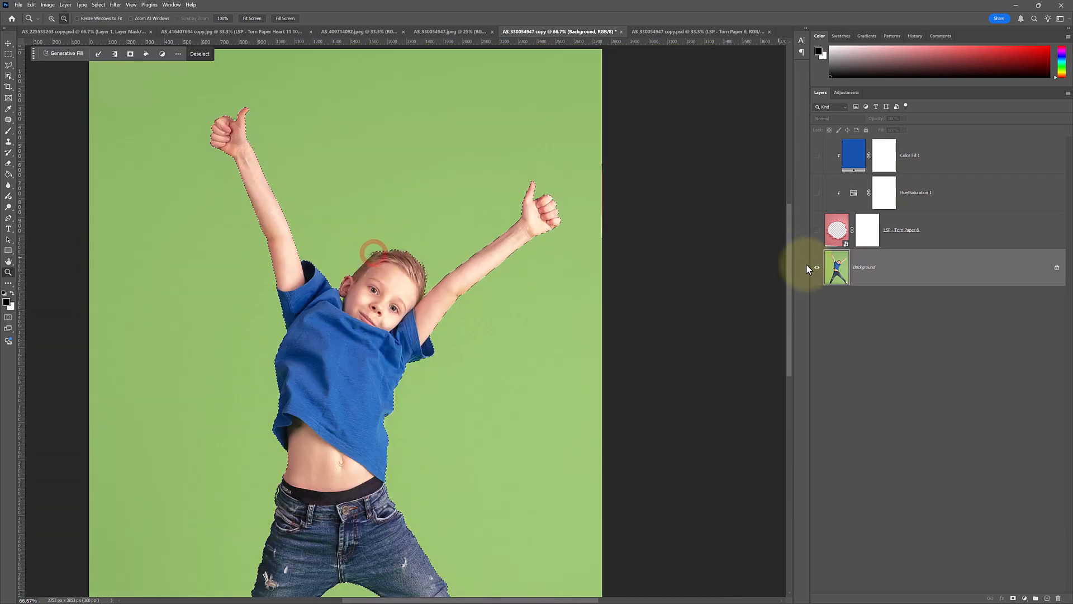
pyautogui.keyDown('alt'); pyautogui.click(816, 267); pyautogui.keyUp('alt')
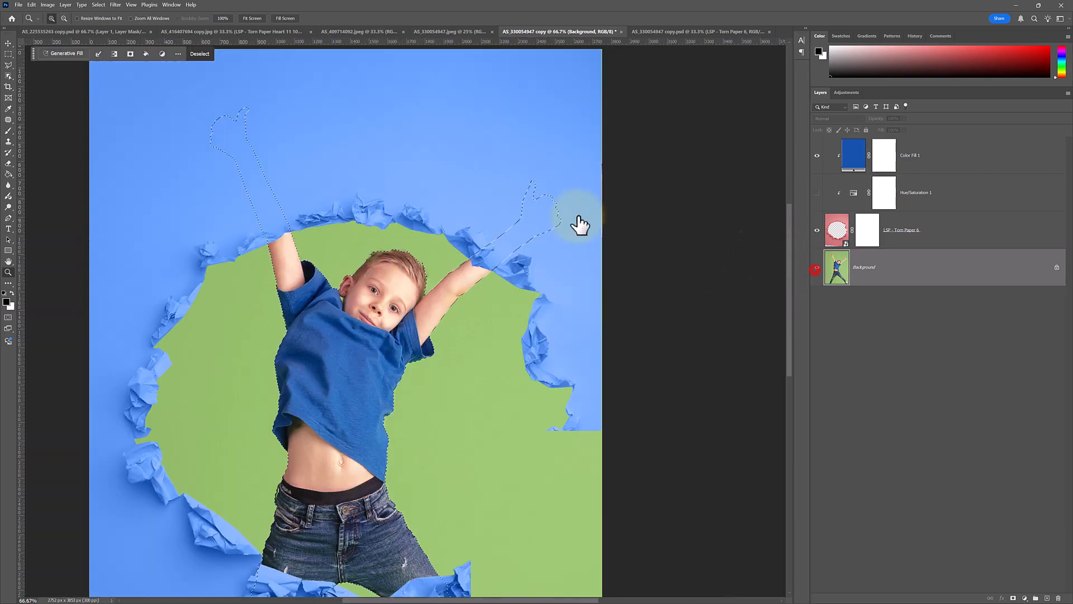
pyautogui.click(837, 223)
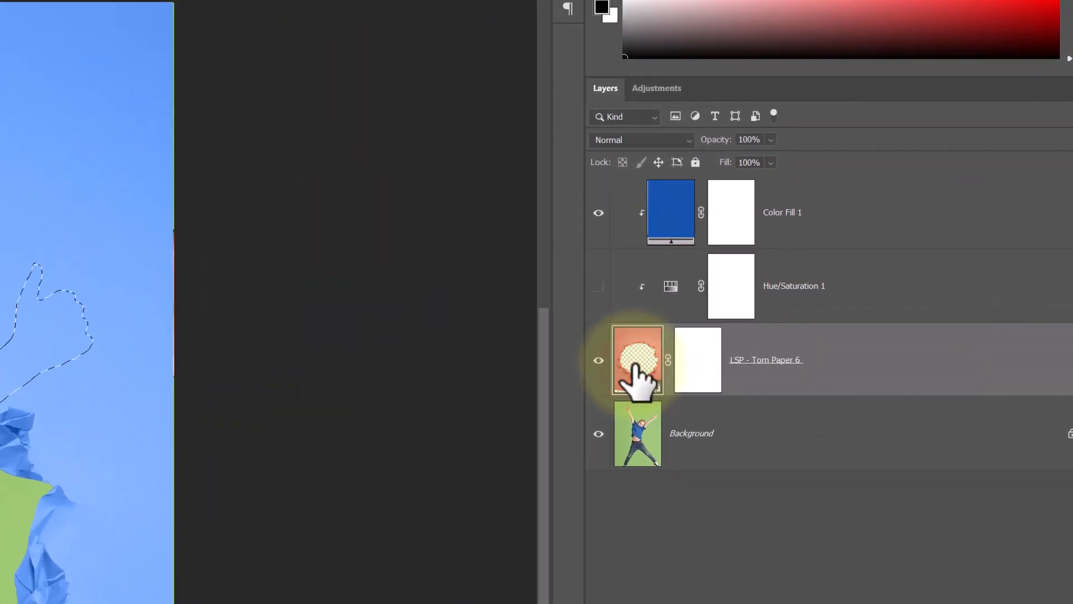
pyautogui.click(699, 361)
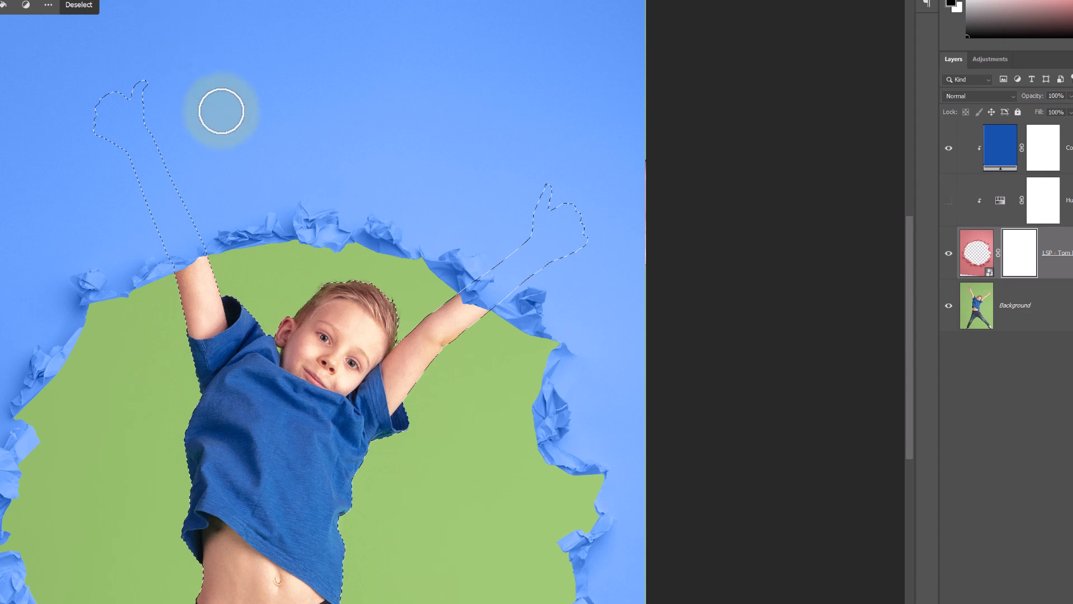
pyautogui.rightClick(287, 162)
pyautogui.moveTo(335, 138); pyautogui.dragTo(348, 139)
pyautogui.moveTo(156, 121)
pyautogui.mouseDown()
pyautogui.moveTo(129, 86)
pyautogui.moveTo(109, 117)
pyautogui.moveTo(179, 307)
pyautogui.moveTo(213, 328)
pyautogui.moveTo(190, 321)
pyautogui.moveTo(189, 303)
pyautogui.moveTo(268, 383)
pyautogui.moveTo(630, 132)
pyautogui.moveTo(611, 160)
pyautogui.moveTo(645, 190)
pyautogui.moveTo(410, 314)
pyautogui.moveTo(393, 326)
pyautogui.moveTo(384, 364)
pyautogui.mouseUp()
pyautogui.moveTo(681, 168)
pyautogui.mouseDown()
pyautogui.moveTo(532, 225)
pyautogui.moveTo(453, 298)
pyautogui.mouseUp()
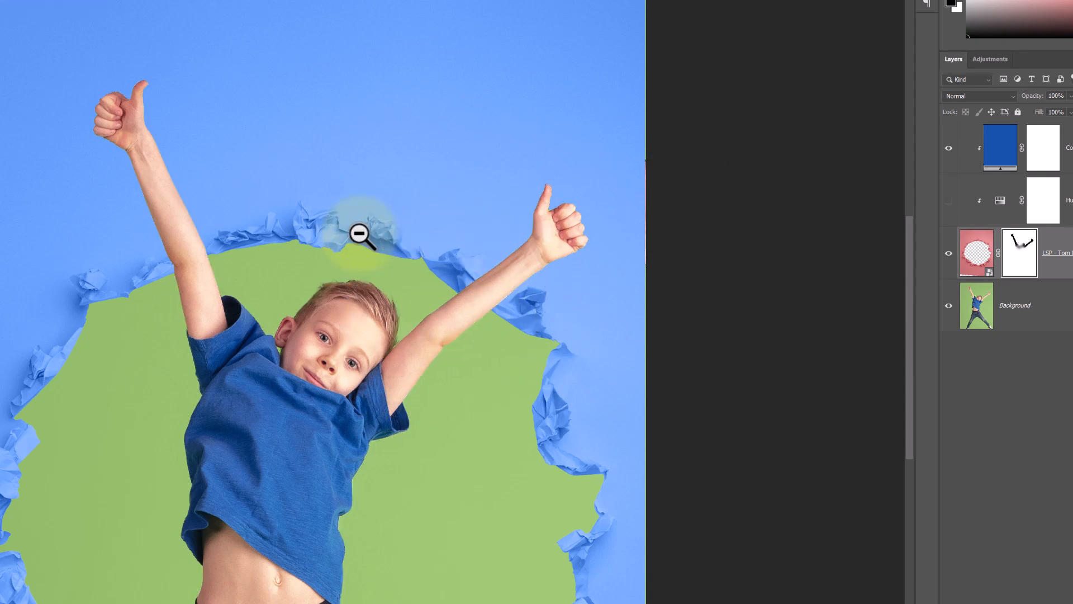
# Unlink the torn paper layer from its mask and make the layer itself active.
pyautogui.keyDown('alt'); pyautogui.click(361, 234); pyautogui.keyUp('alt')
pyautogui.keyDown('alt'); pyautogui.click(359, 233); pyautogui.keyUp('alt')
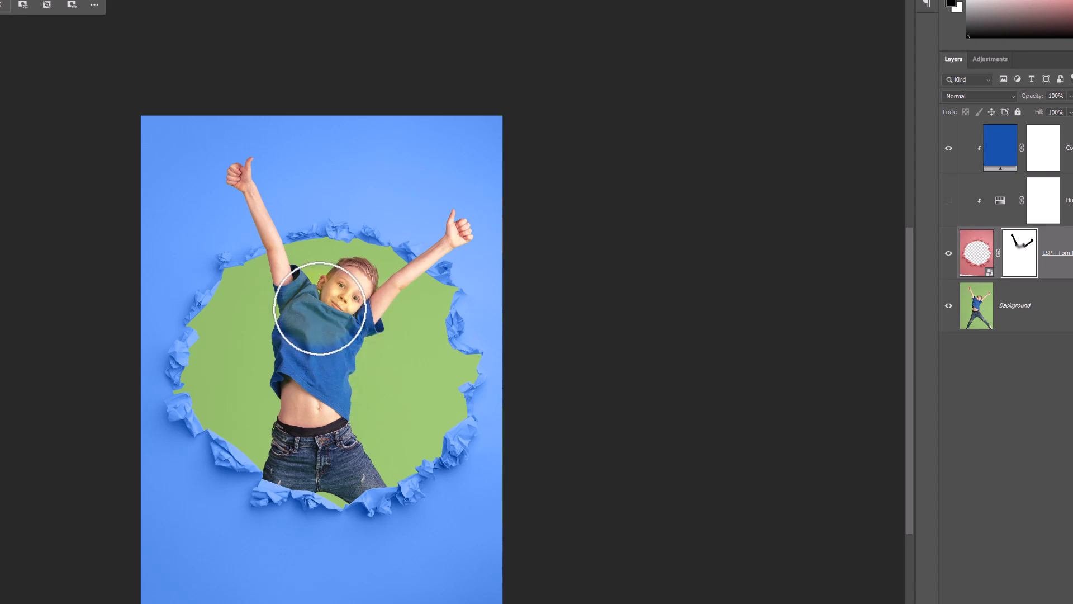
pyautogui.click(321, 363)
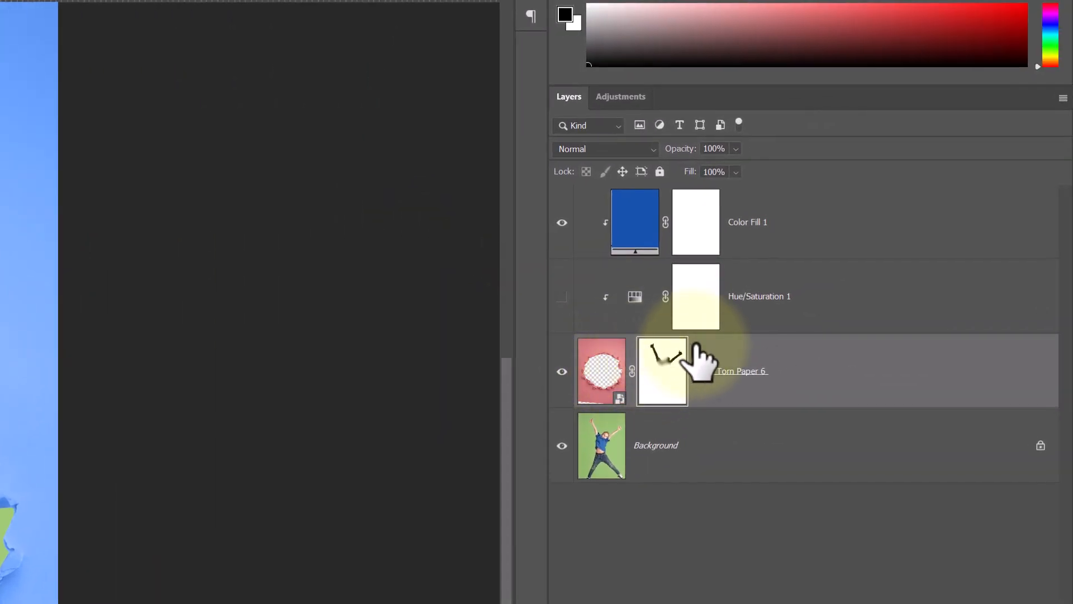
pyautogui.click(632, 372)
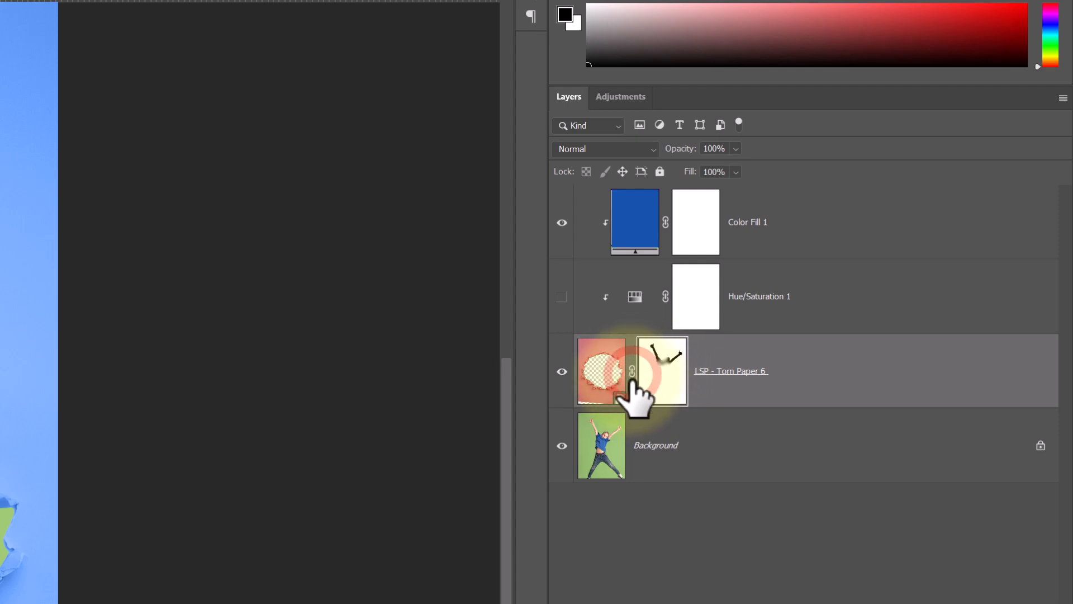
pyautogui.click(599, 368)
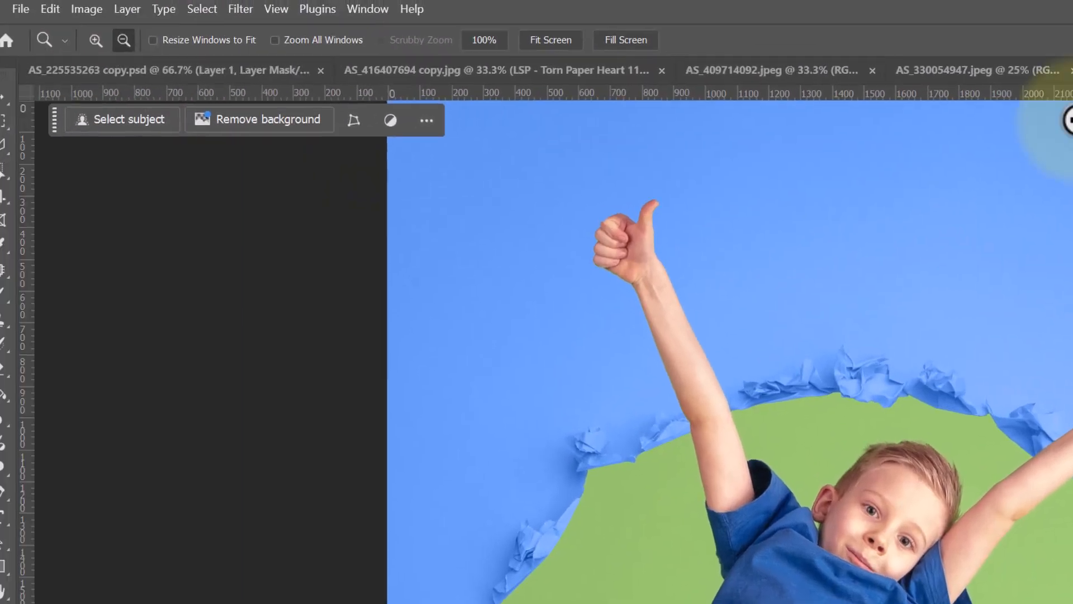
# Scale and rotate the torn paper with Free Transform so it tightly frames the boy's upper body.
pyautogui.click(4, 98)
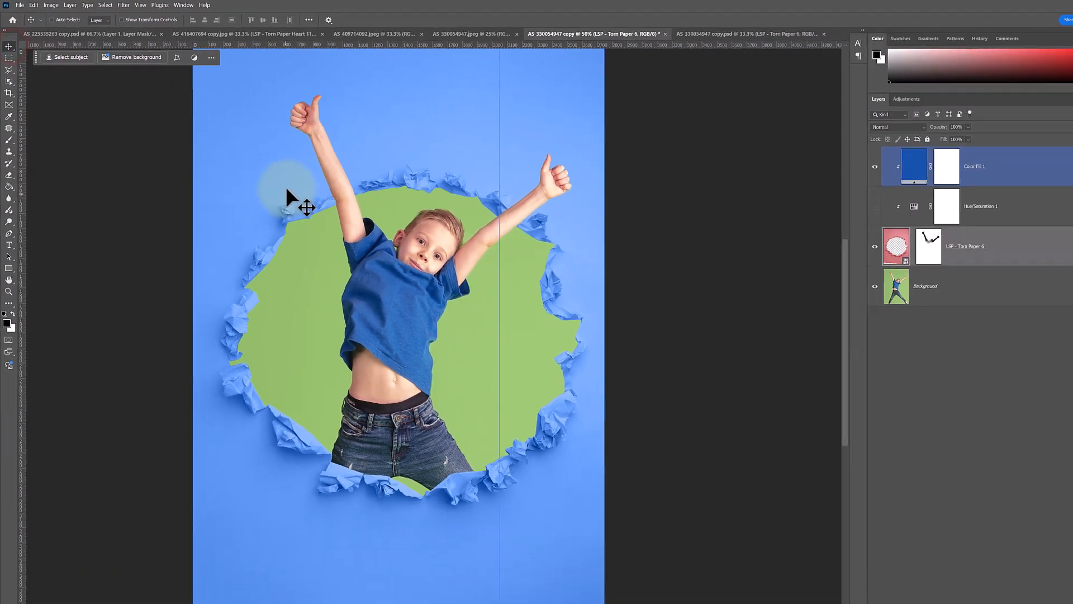
pyautogui.moveTo(286, 191); pyautogui.dragTo(265, 164)
pyautogui.keyDown('alt'); pyautogui.click(306, 205); pyautogui.keyUp('alt')
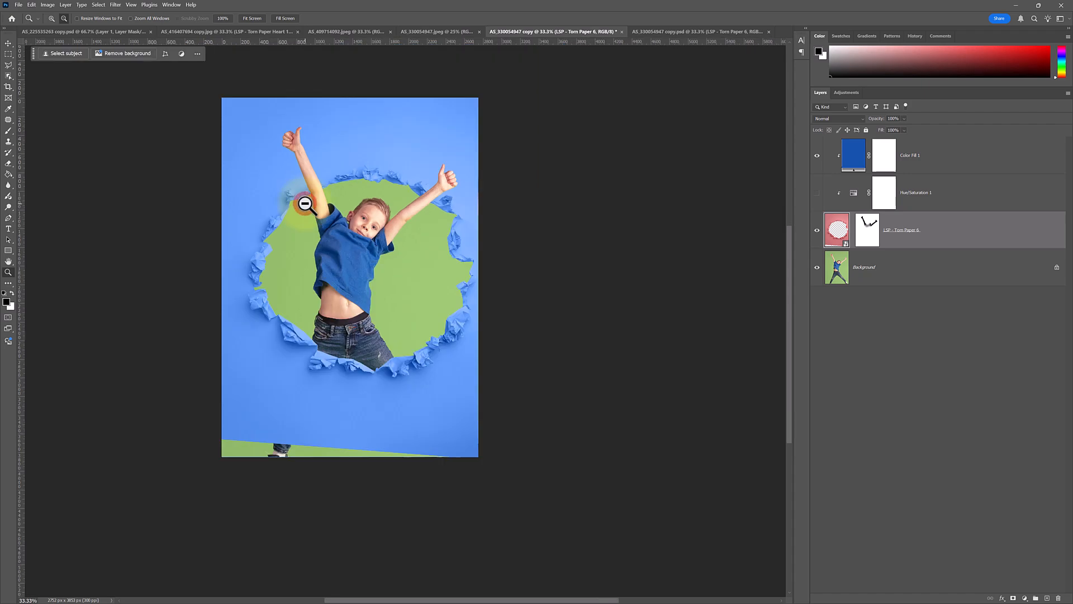
pyautogui.hotkey('ctrl', 't')
pyautogui.moveTo(345, 449); pyautogui.dragTo(347, 398)
pyautogui.moveTo(527, 426); pyautogui.dragTo(404, 303)
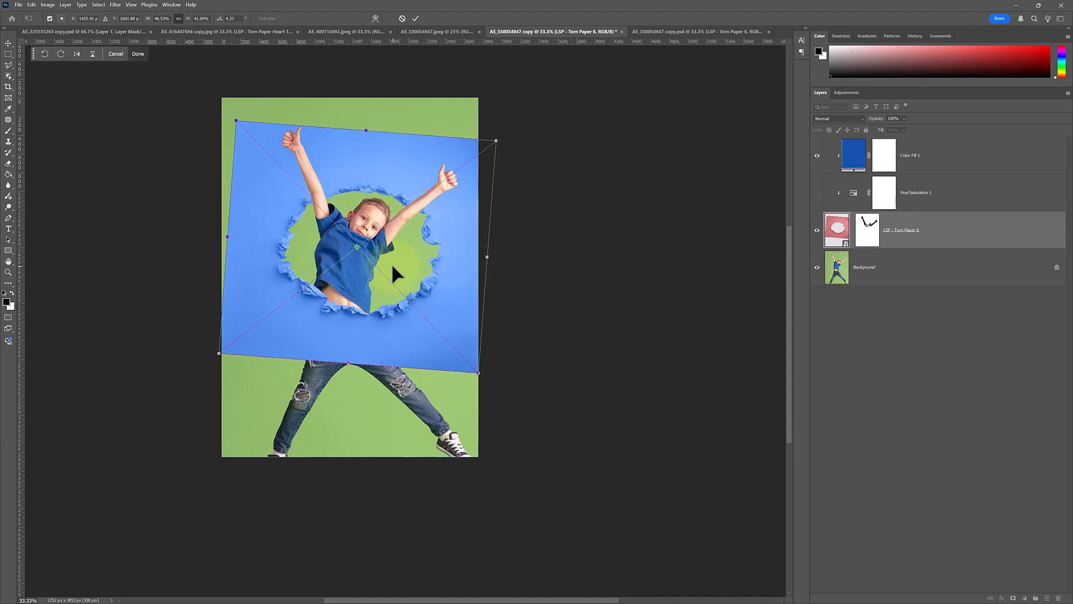
pyautogui.moveTo(366, 131); pyautogui.dragTo(366, 118)
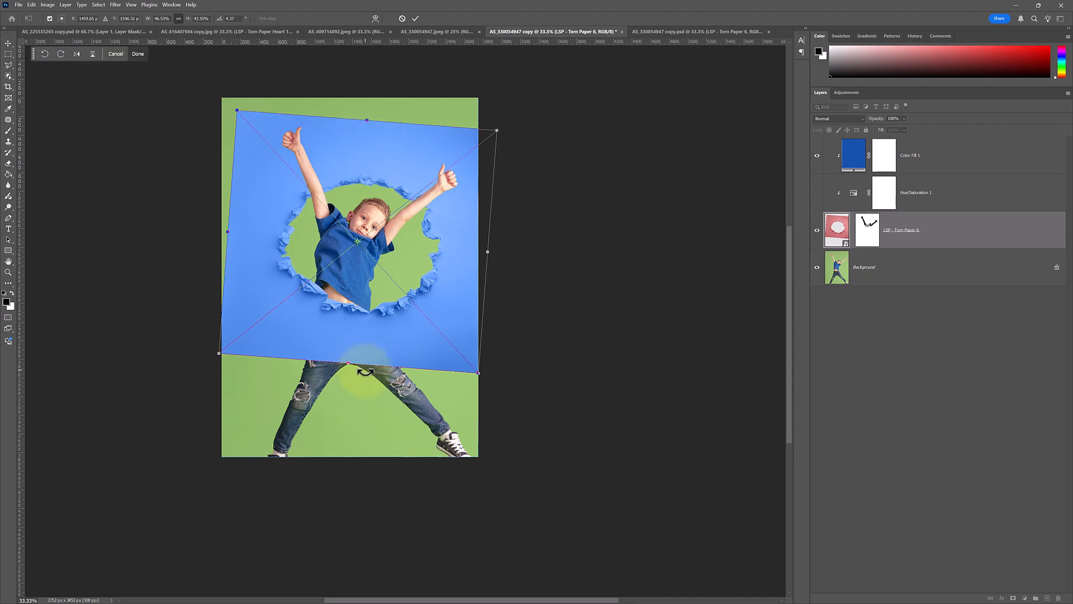
pyautogui.moveTo(350, 365); pyautogui.dragTo(351, 329)
pyautogui.moveTo(488, 237); pyautogui.dragTo(414, 266)
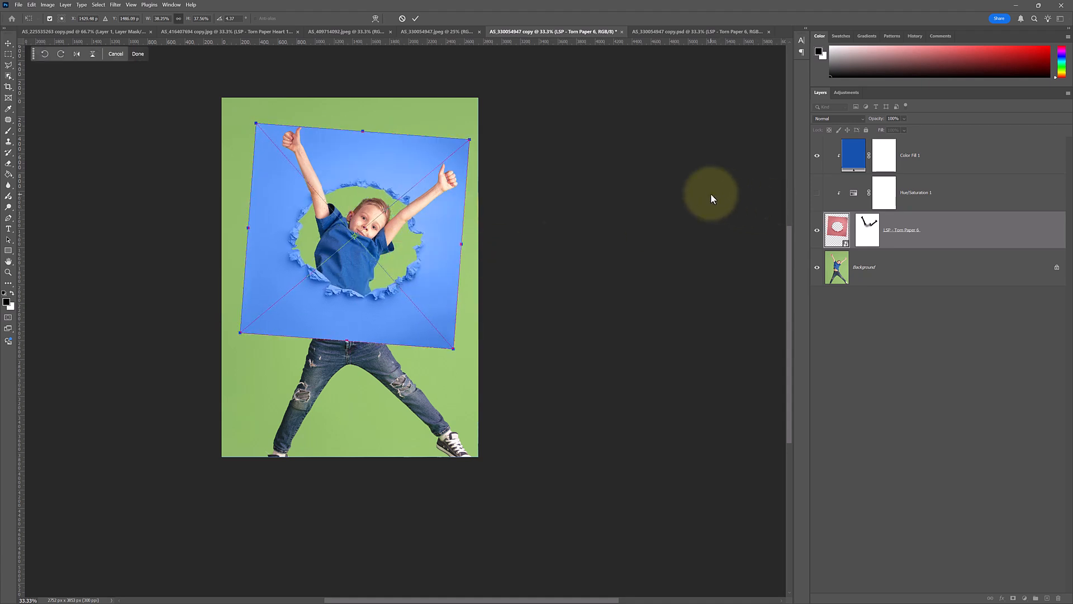
pyautogui.moveTo(362, 131); pyautogui.dragTo(364, 126)
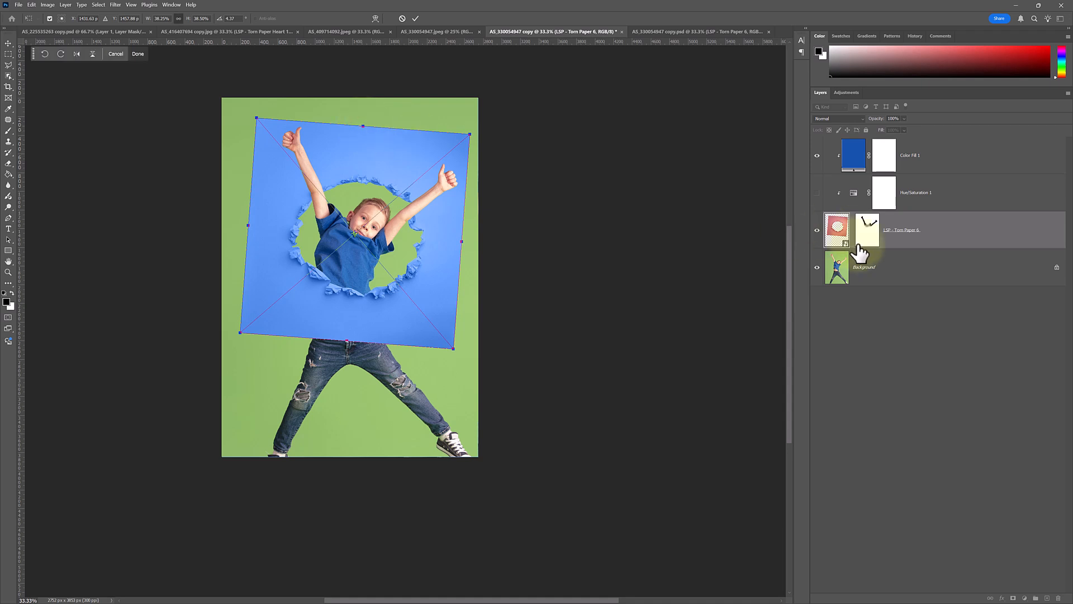
pyautogui.click(835, 230)
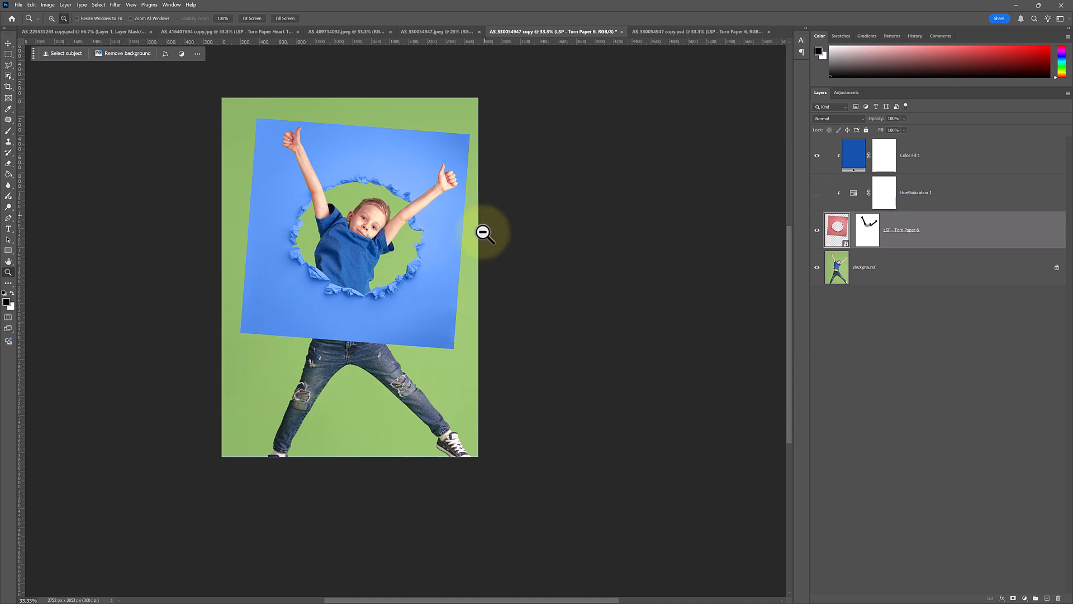
# Select the whole canvas, copy merged, and paste it as a new layer.
pyautogui.click(316, 151)
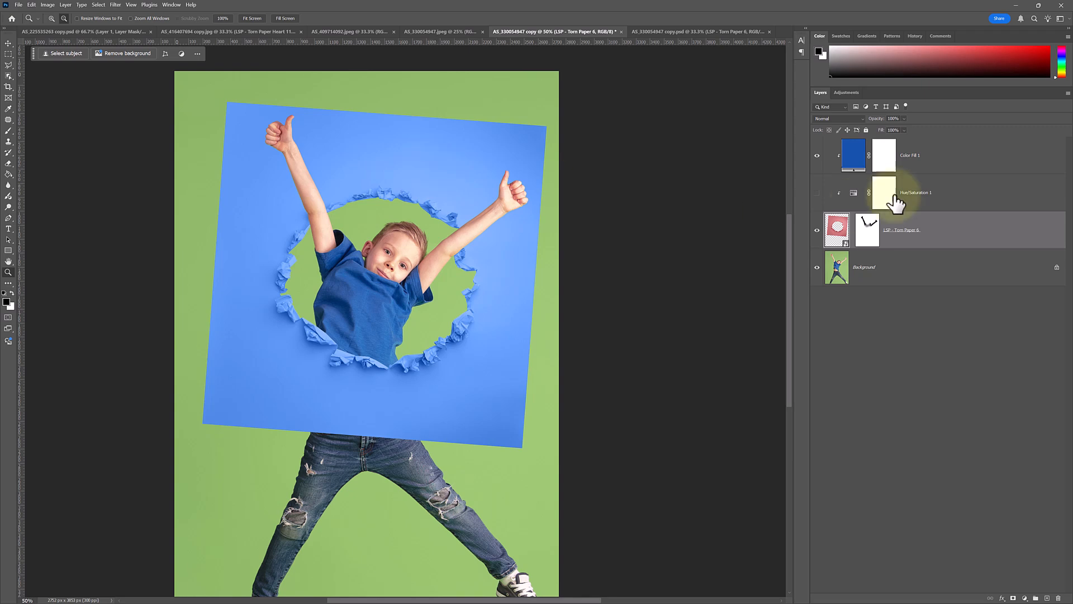
pyautogui.click(935, 161)
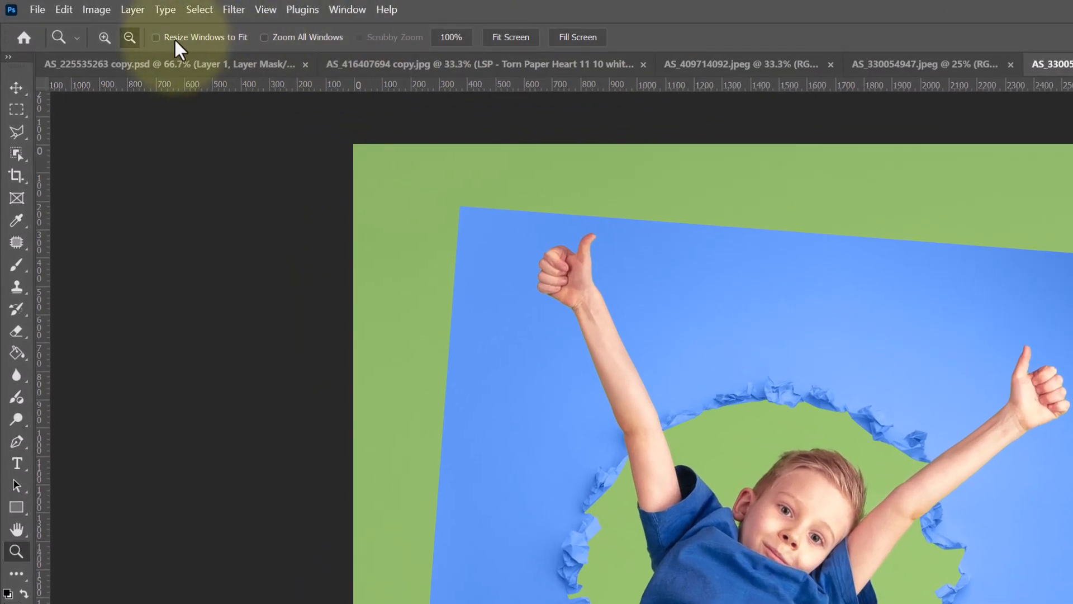
pyautogui.click(106, 5)
pyautogui.click(108, 19)
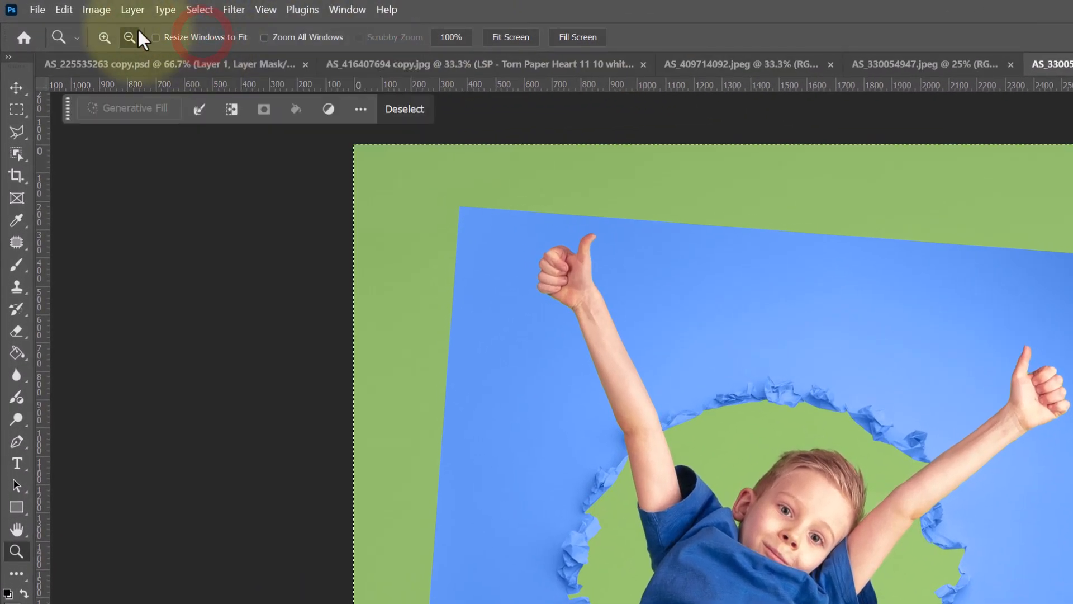
pyautogui.click(66, 8)
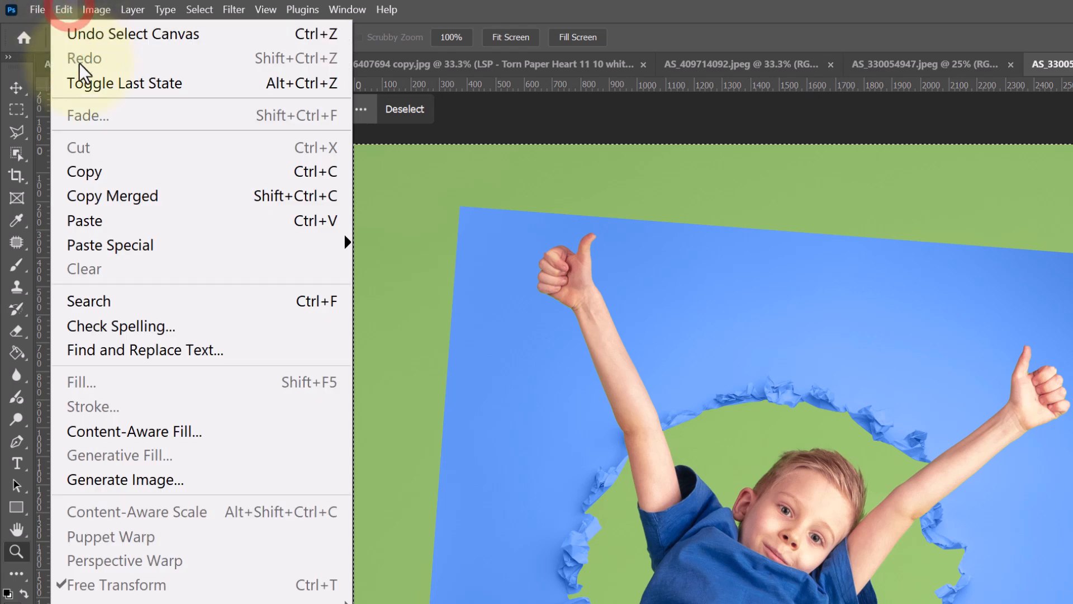
pyautogui.click(132, 193)
pyautogui.click(63, 8)
pyautogui.click(144, 220)
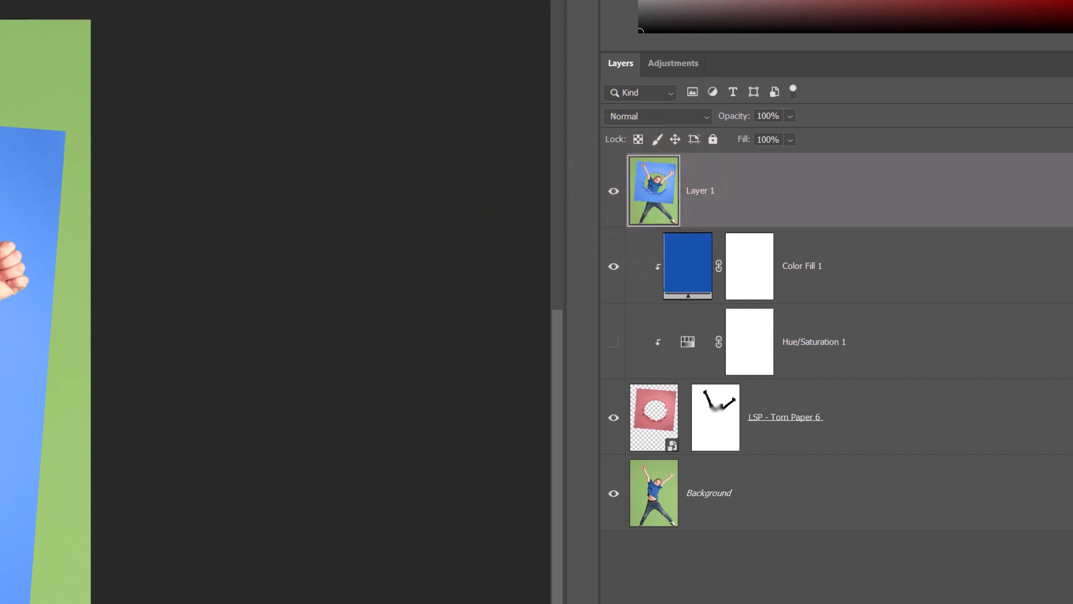
# Crop the image at a 5:7 ratio around the rotated torn paper.
pyautogui.moveTo(88, 24); pyautogui.dragTo(128, 76)
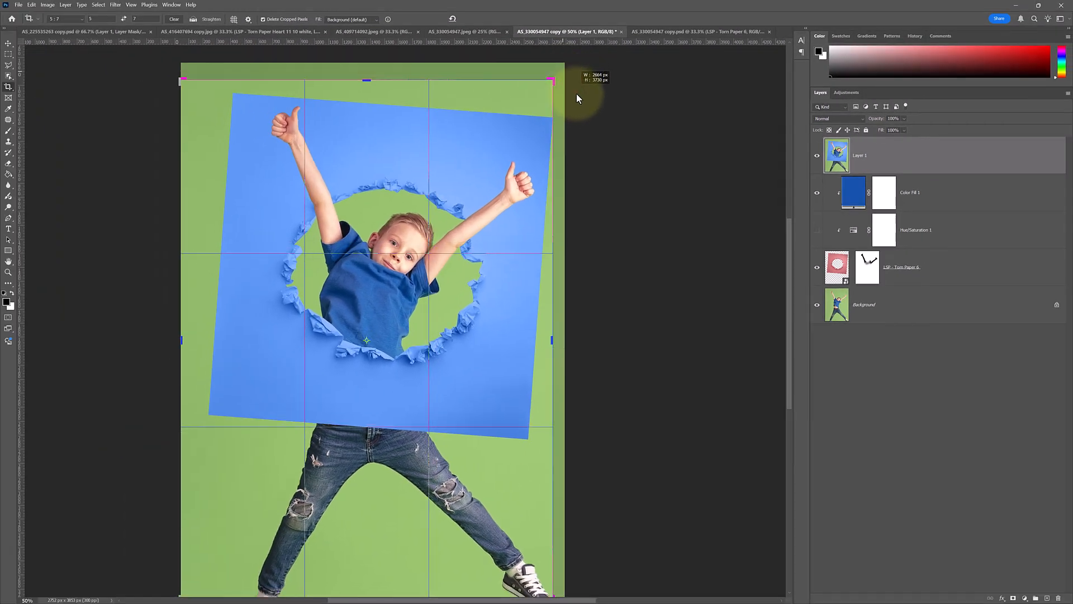
pyautogui.moveTo(577, 94); pyautogui.dragTo(543, 203)
pyautogui.moveTo(444, 264); pyautogui.dragTo(434, 292)
pyautogui.moveTo(545, 213); pyautogui.dragTo(579, 213)
pyautogui.moveTo(462, 279); pyautogui.dragTo(465, 263)
pyautogui.click(370, 194)
pyautogui.hotkey('ctrl', 'z')
pyautogui.moveTo(606, 178); pyautogui.dragTo(487, 262)
pyautogui.moveTo(636, 258); pyautogui.dragTo(634, 254)
pyautogui.moveTo(530, 291); pyautogui.dragTo(532, 292)
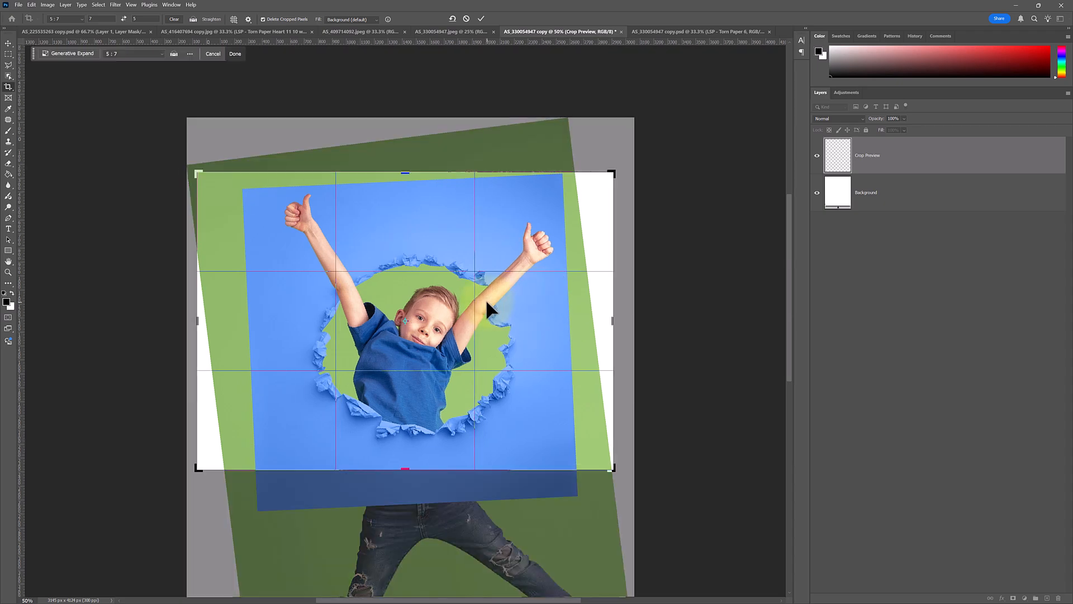
pyautogui.press('Return')
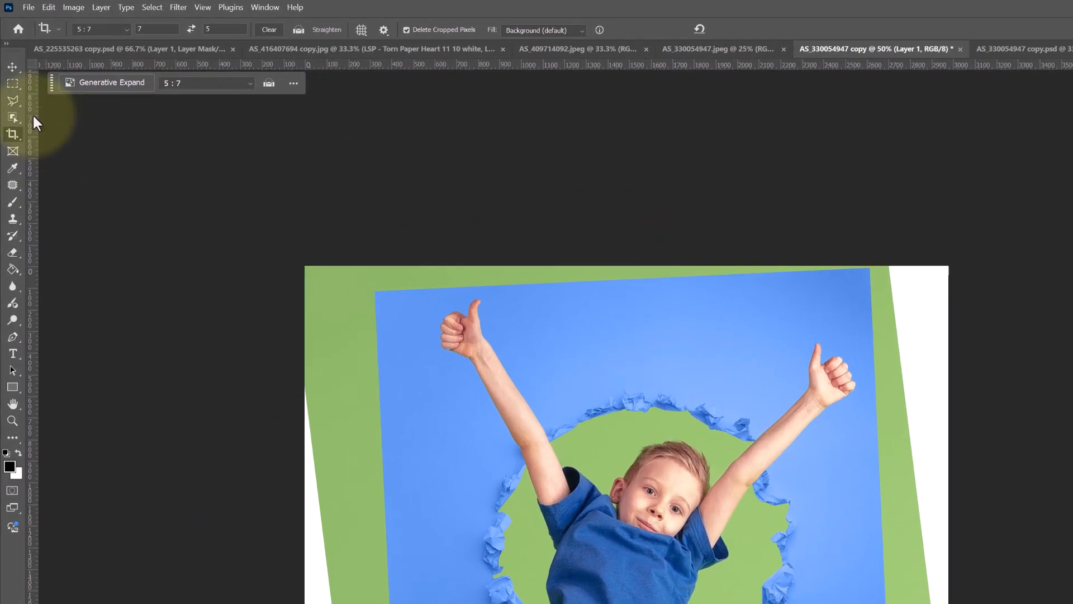
# Select the green and white border around the blue torn paper with the Polygonal Lasso tool.
pyautogui.click(13, 89)
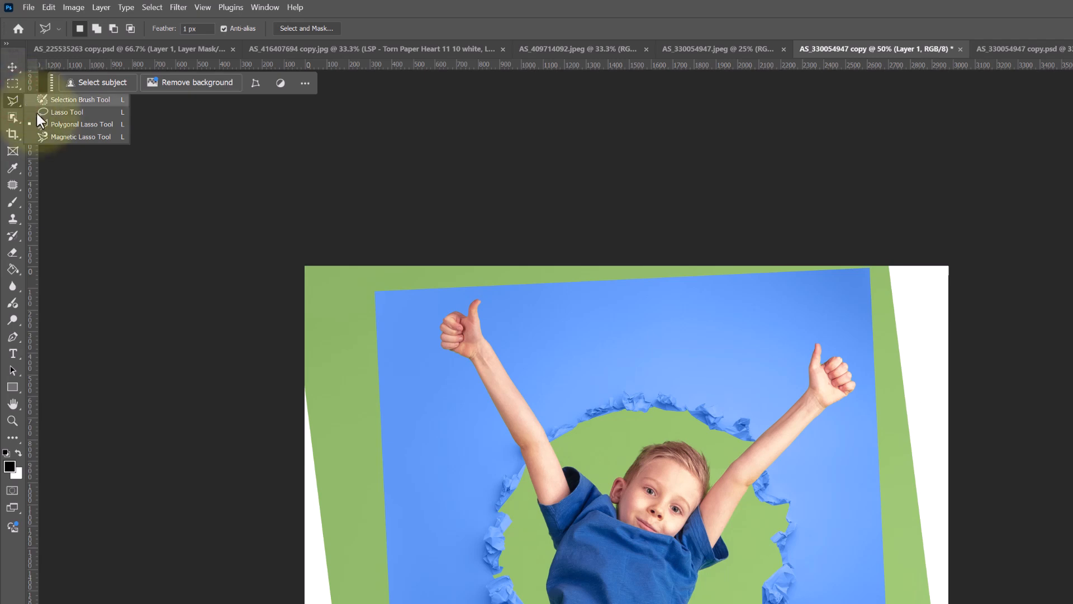
pyautogui.click(44, 124)
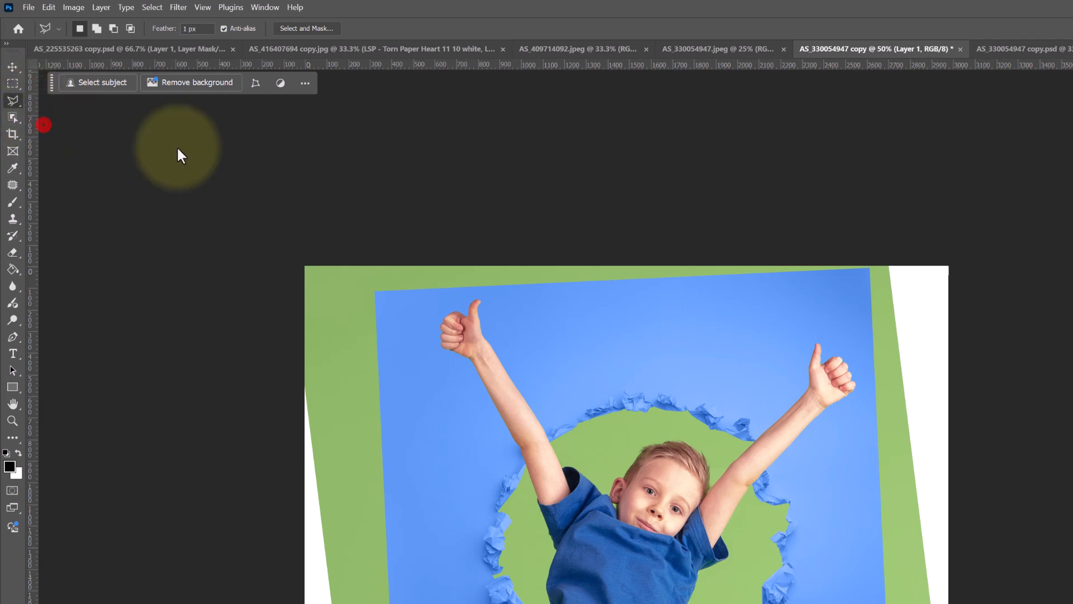
pyautogui.click(377, 289)
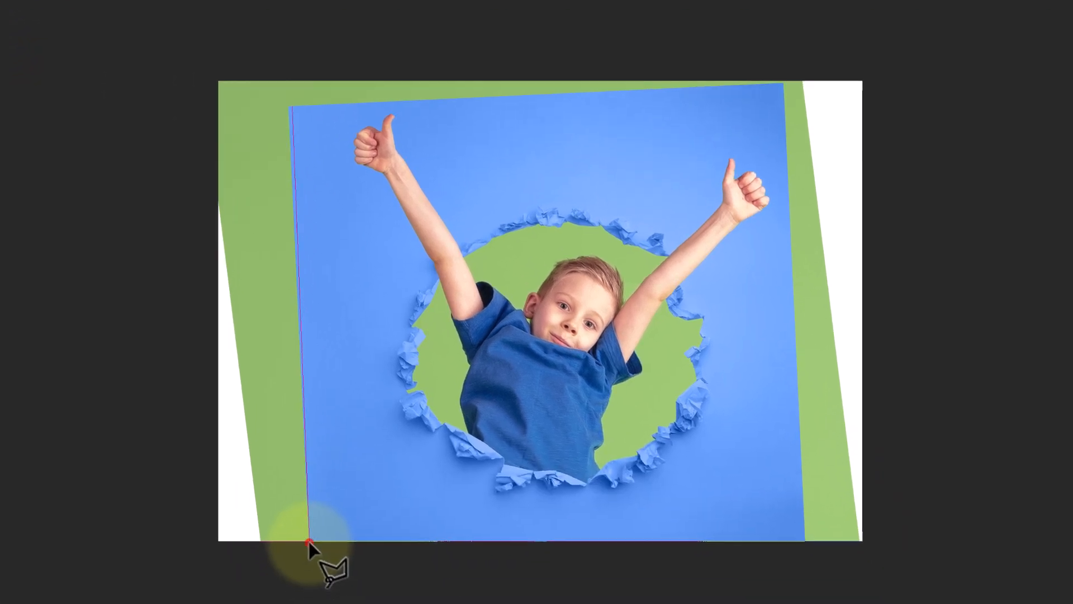
pyautogui.click(395, 603)
pyautogui.click(206, 545)
pyautogui.click(210, 71)
pyautogui.click(788, 71)
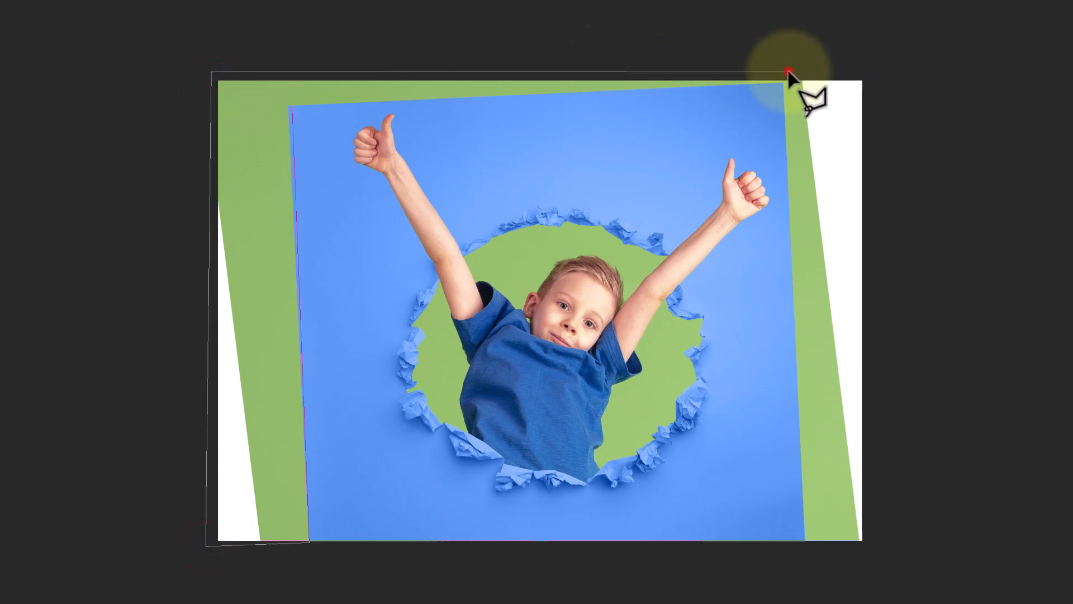
pyautogui.click(783, 82)
pyautogui.click(296, 108)
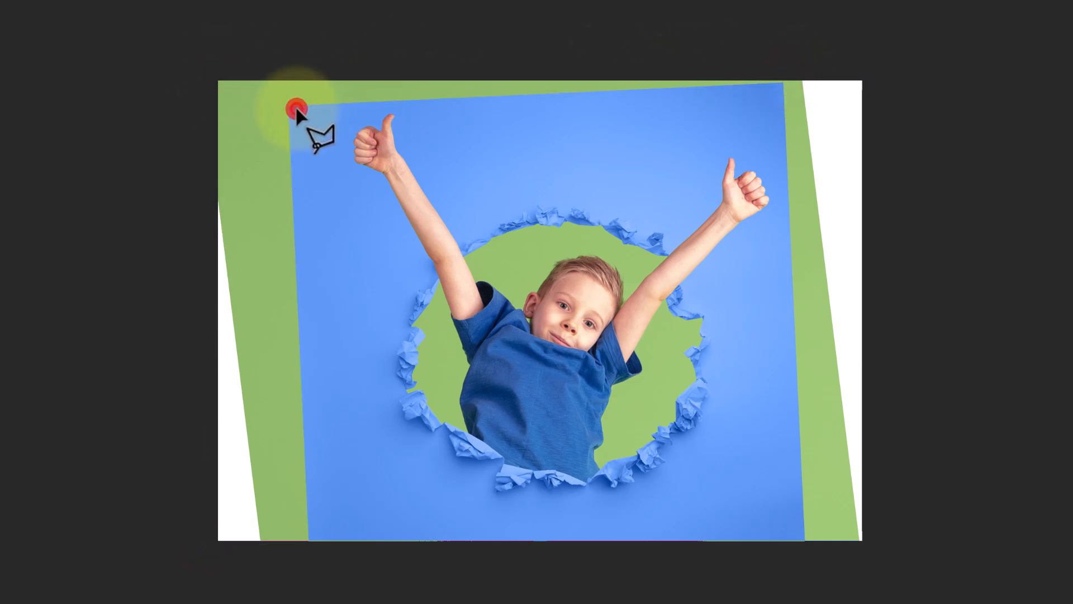
pyautogui.click(780, 81)
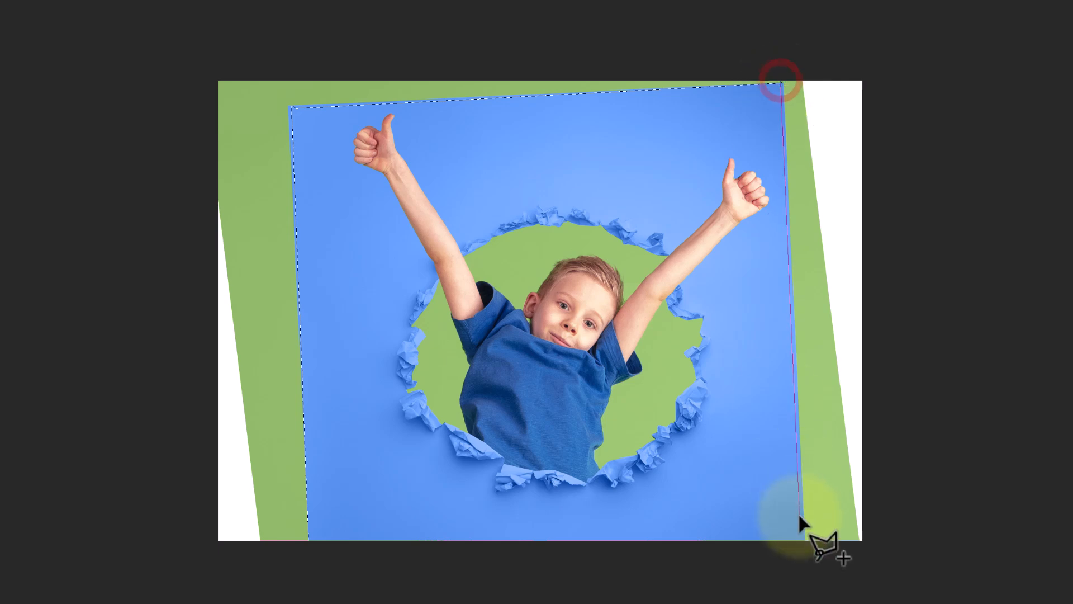
pyautogui.click(801, 541)
pyautogui.click(874, 543)
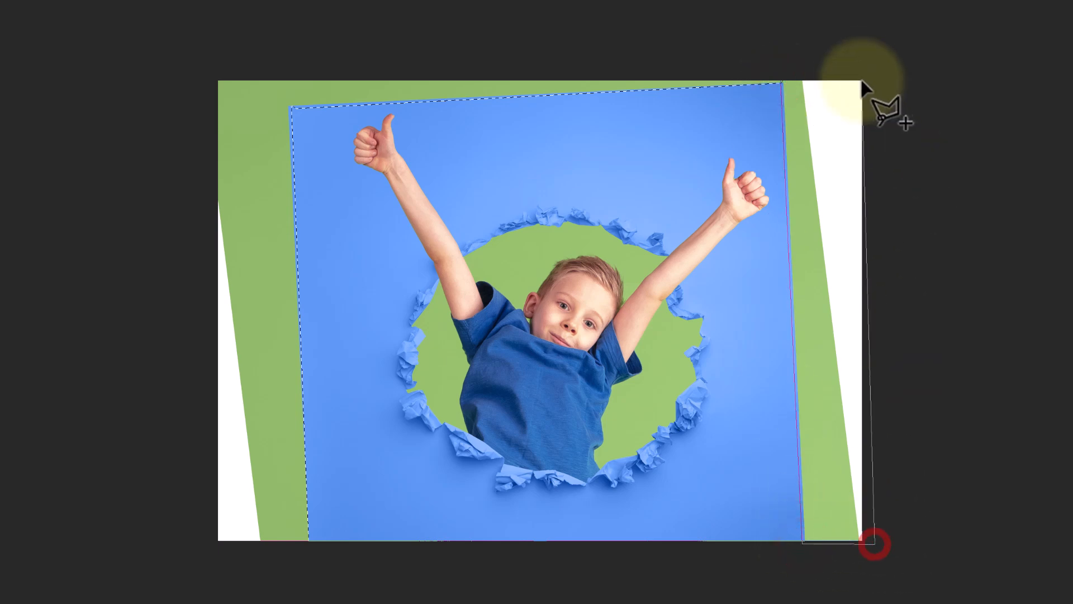
pyautogui.doubleClick(865, 73)
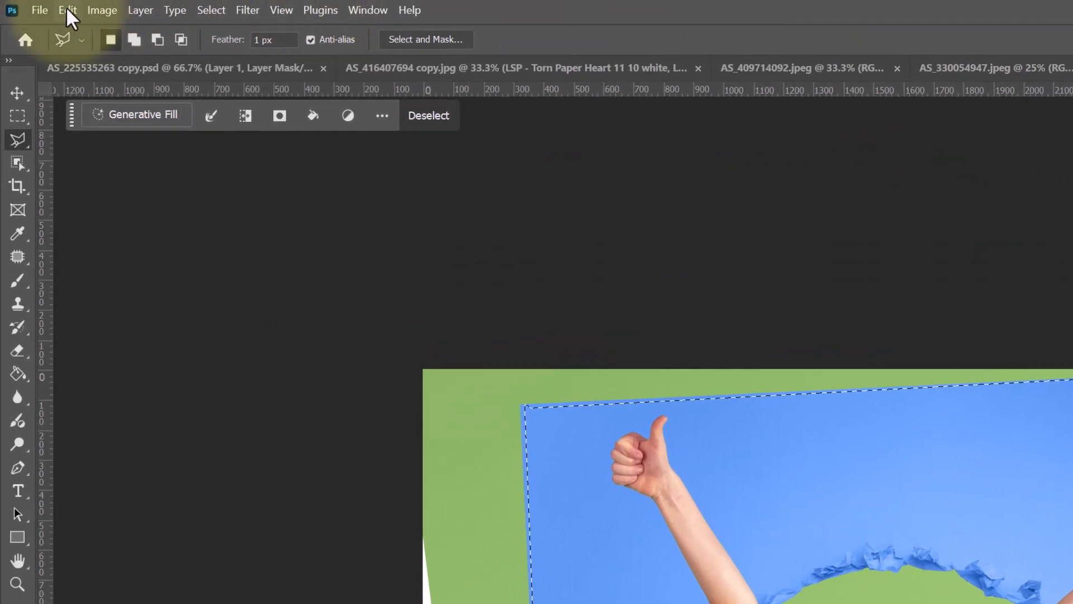
# Fill the border selection with Content-Aware fill, then deselect.
pyautogui.click(67, 10)
pyautogui.click(182, 405)
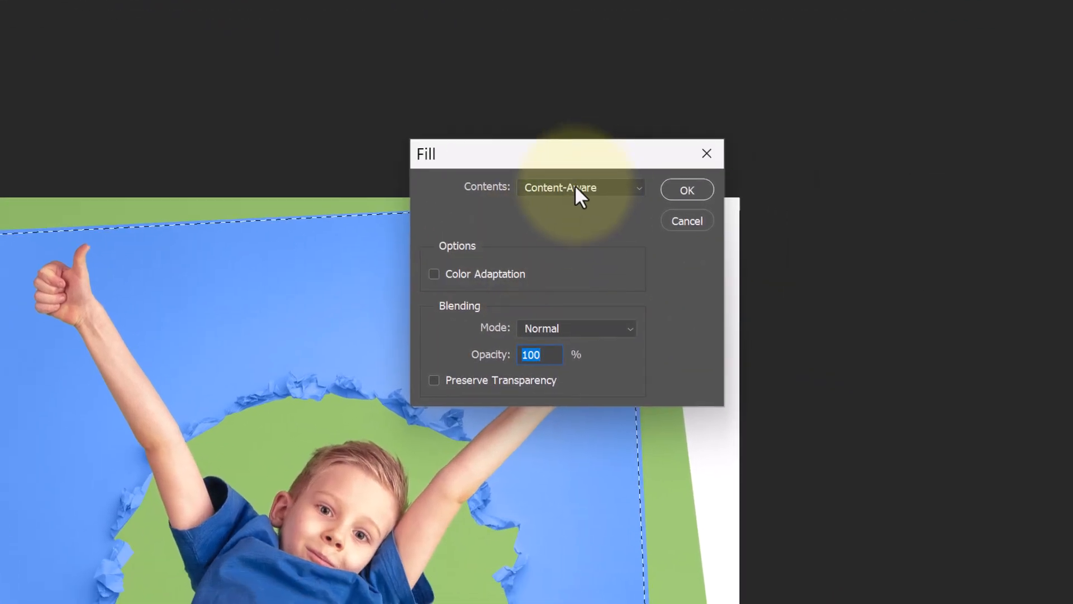
pyautogui.click(1003, 319)
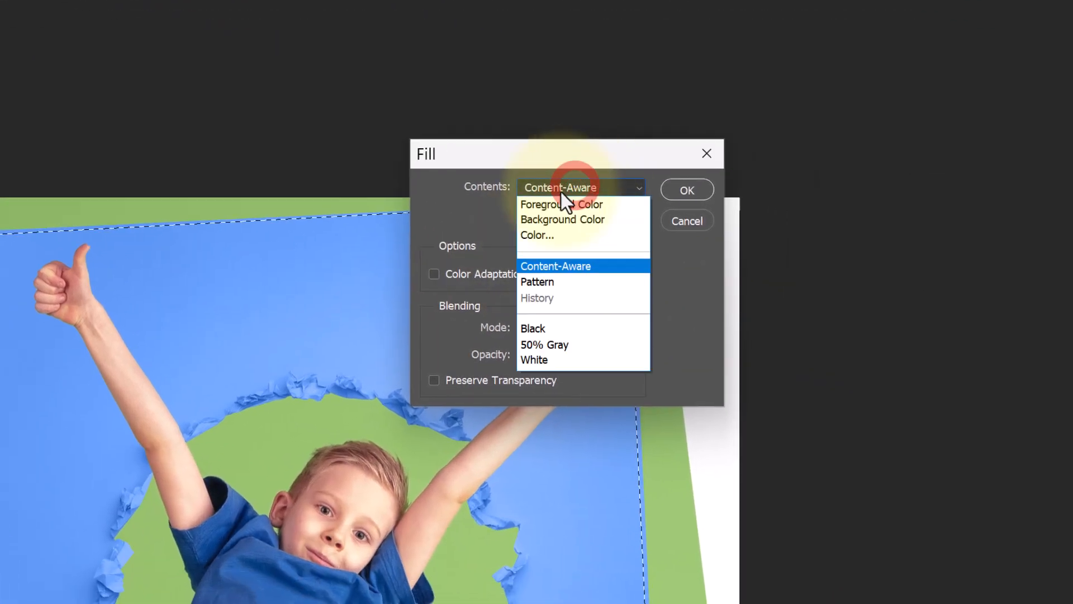
pyautogui.click(570, 266)
pyautogui.click(683, 191)
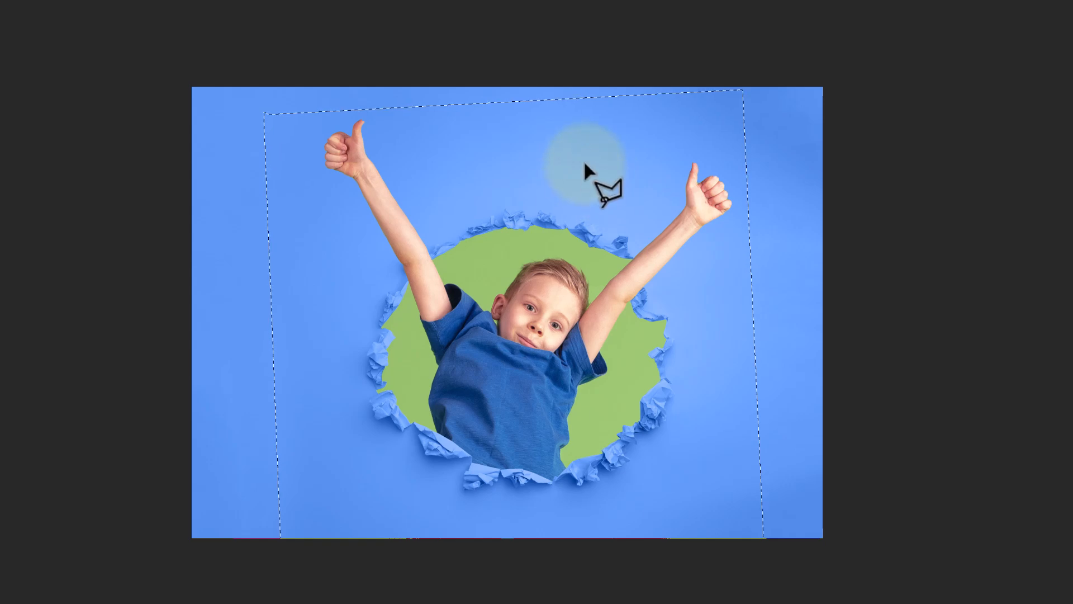
pyautogui.hotkey('ctrl', 'd')
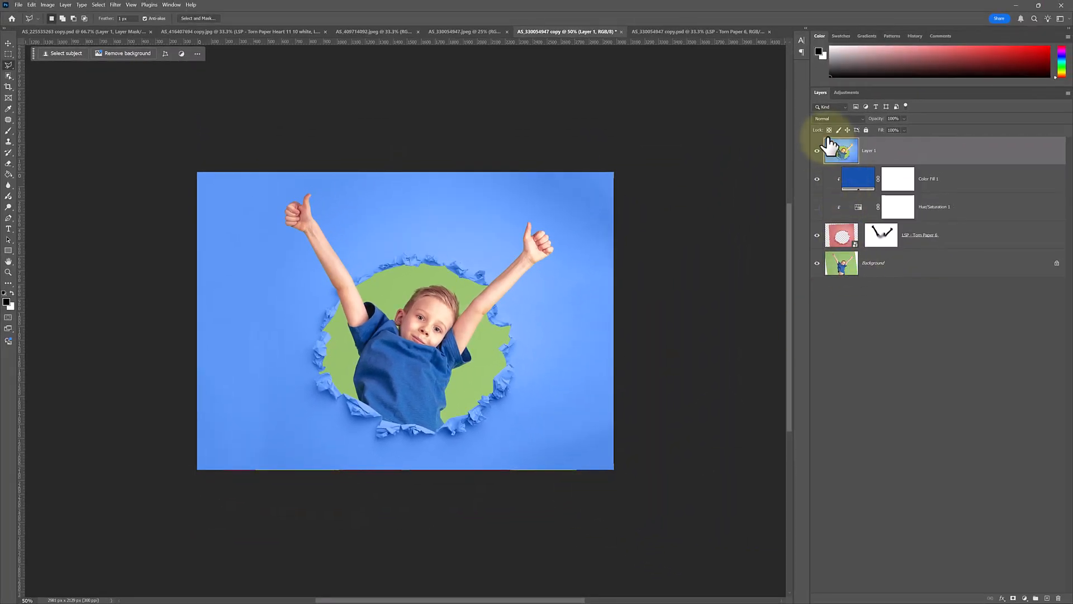
# Recrop the image at 5:7, rotating the crop slightly to straighten the torn paper.
pyautogui.press('c')
pyautogui.click(468, 305)
pyautogui.moveTo(476, 353); pyautogui.dragTo(472, 346)
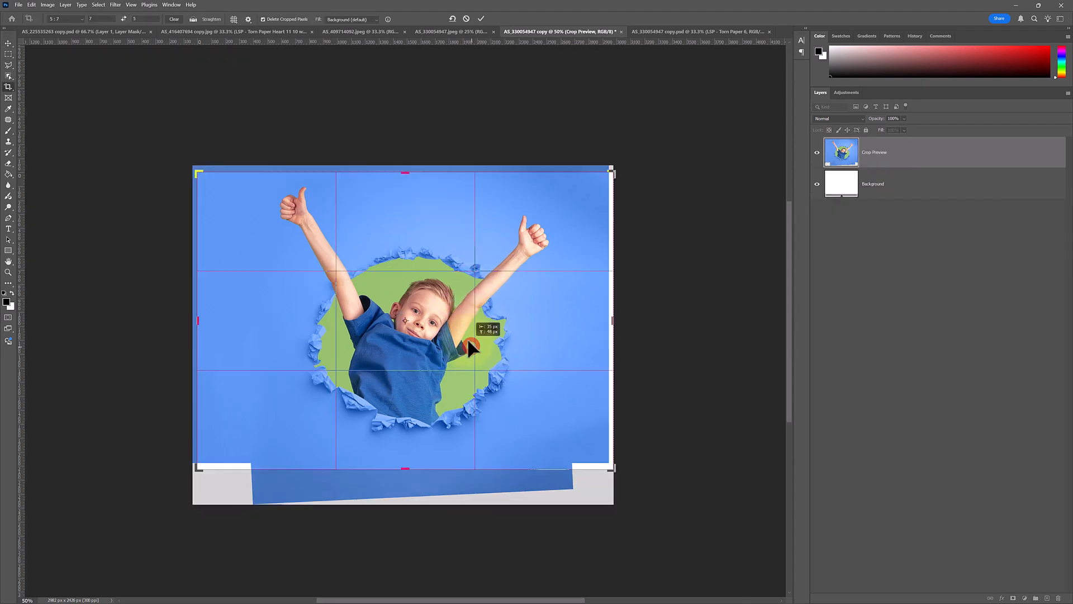
pyautogui.moveTo(618, 168); pyautogui.dragTo(647, 187)
pyautogui.moveTo(525, 273); pyautogui.dragTo(529, 267)
pyautogui.moveTo(660, 241); pyautogui.dragTo(656, 230)
pyautogui.moveTo(541, 283); pyautogui.dragTo(538, 282)
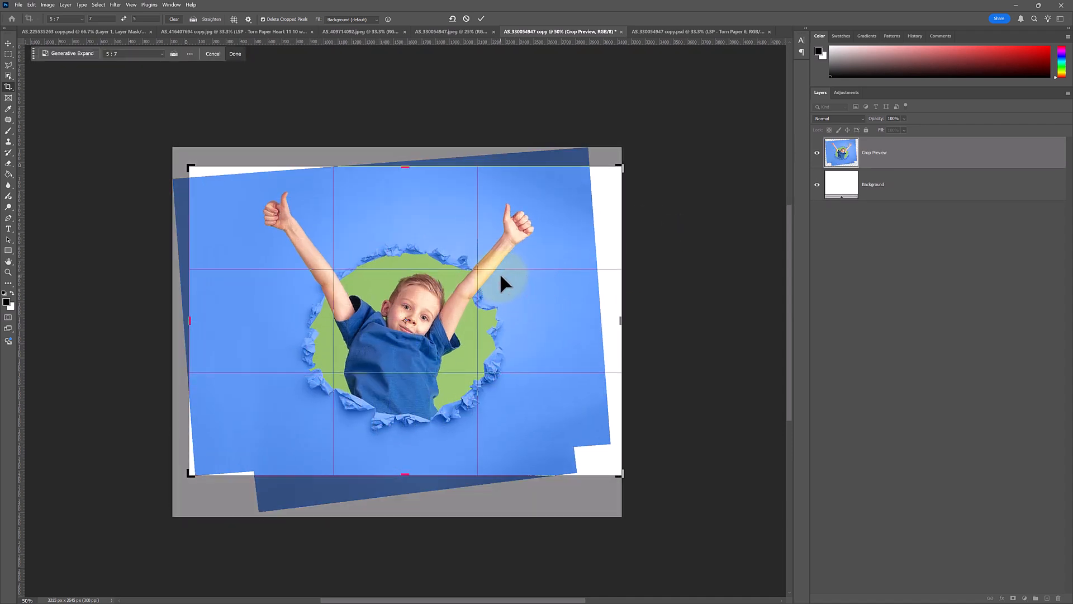
pyautogui.doubleClick(501, 273)
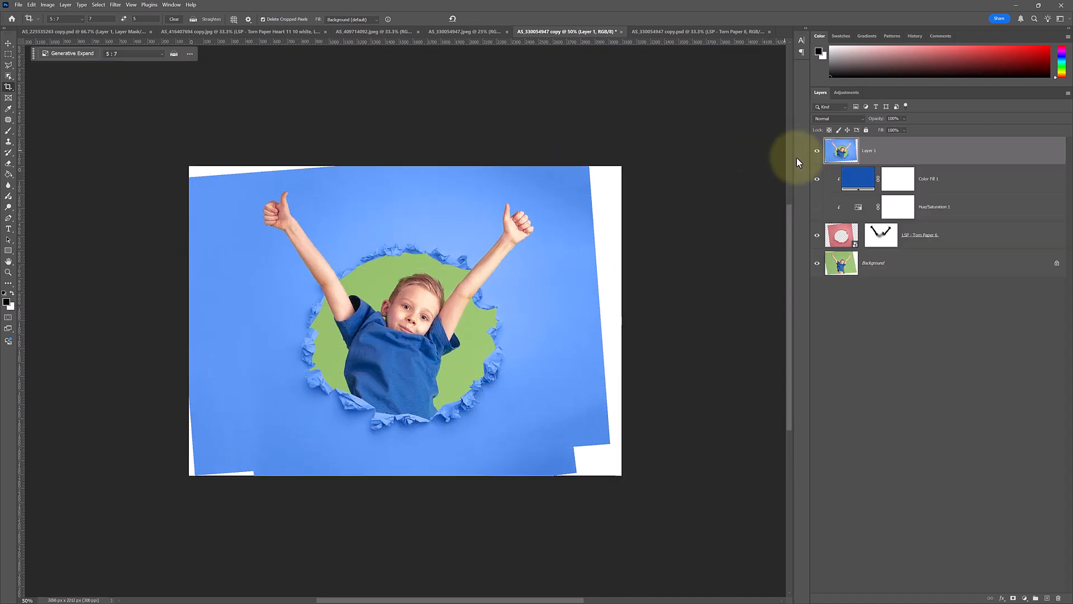
# Lasso the white gaps at the image's corners and edges into one polygonal selection.
pyautogui.press('l')
pyautogui.click(586, 160)
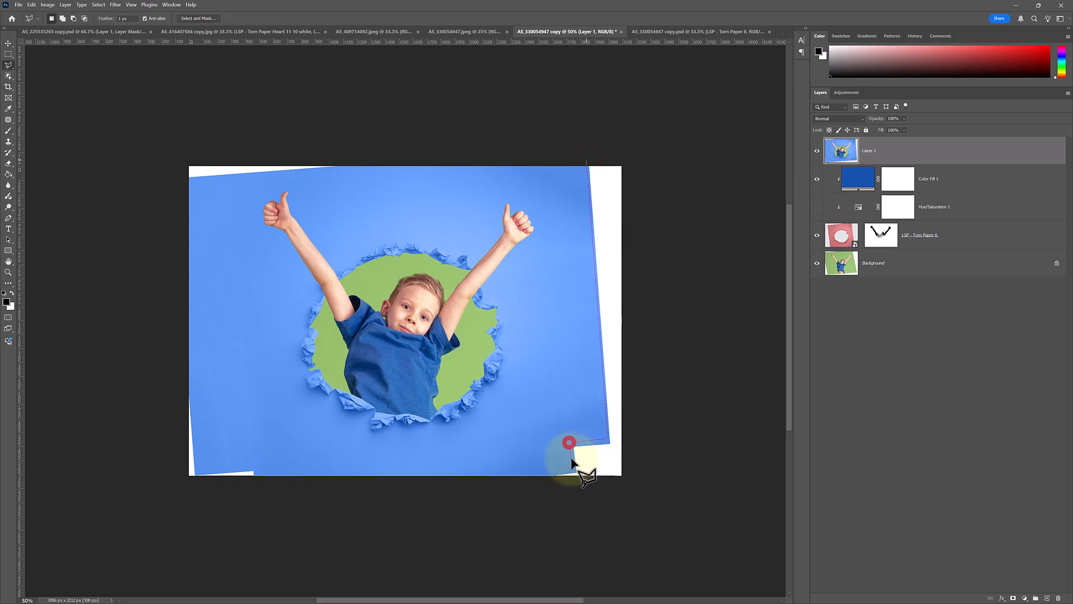
pyautogui.click(541, 474)
pyautogui.click(627, 487)
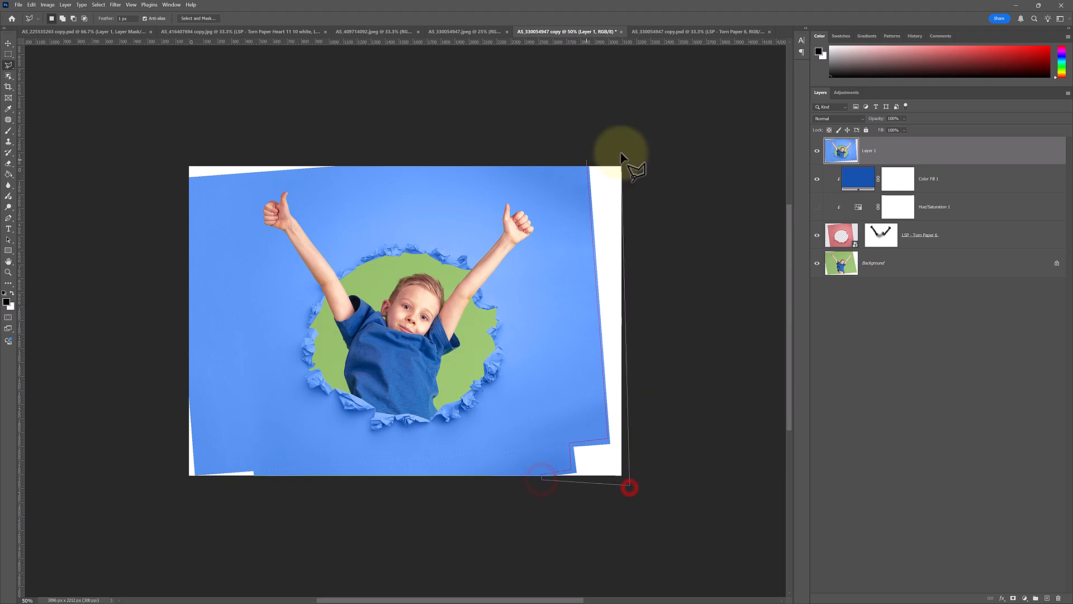
pyautogui.doubleClick(622, 157)
pyautogui.click(354, 164)
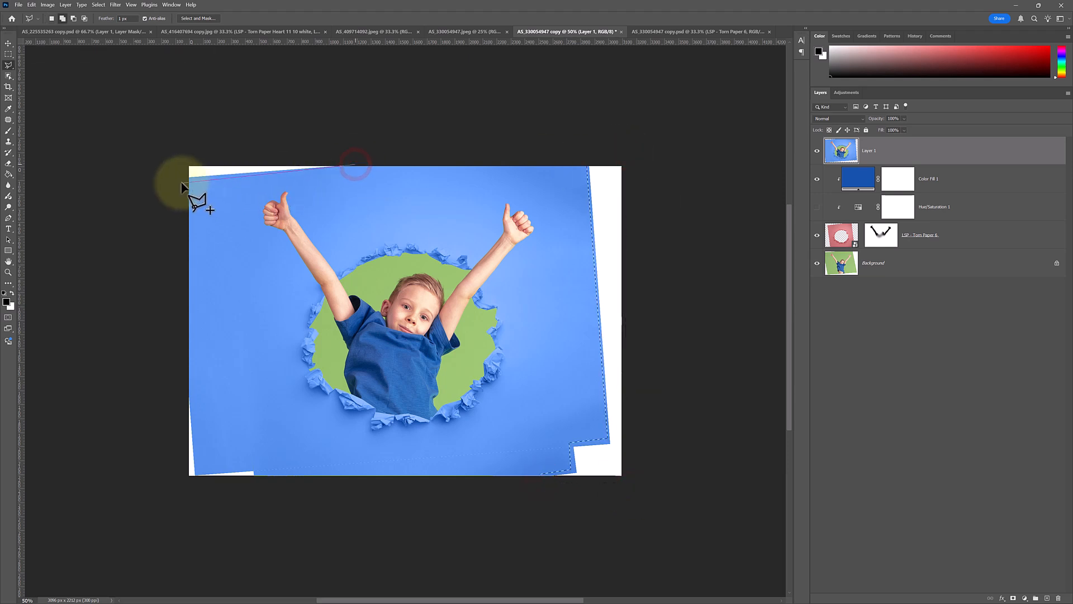
pyautogui.click(186, 389)
pyautogui.click(190, 393)
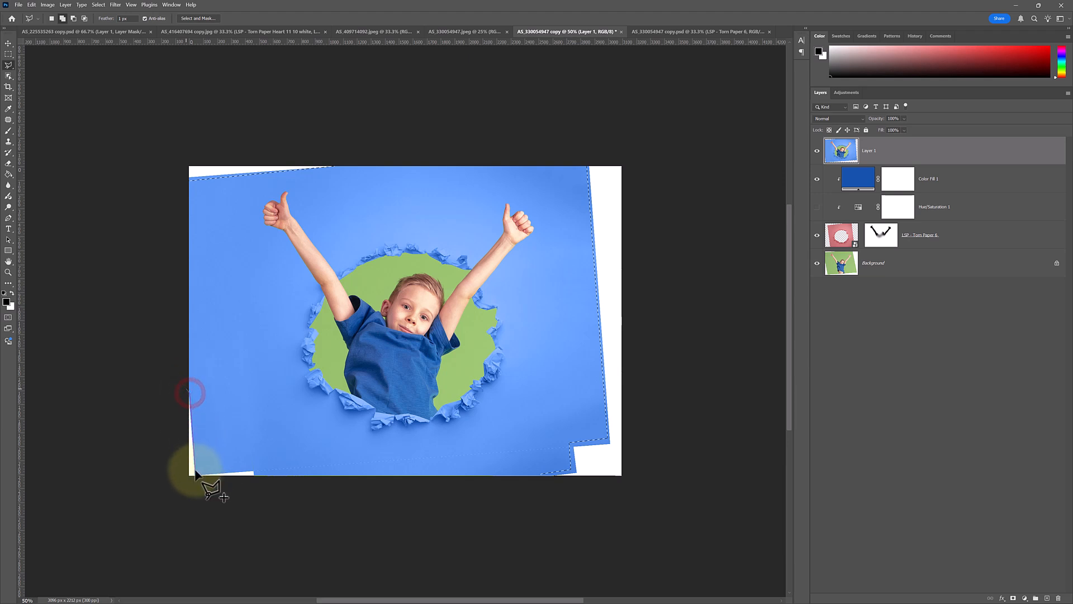
pyautogui.click(196, 472)
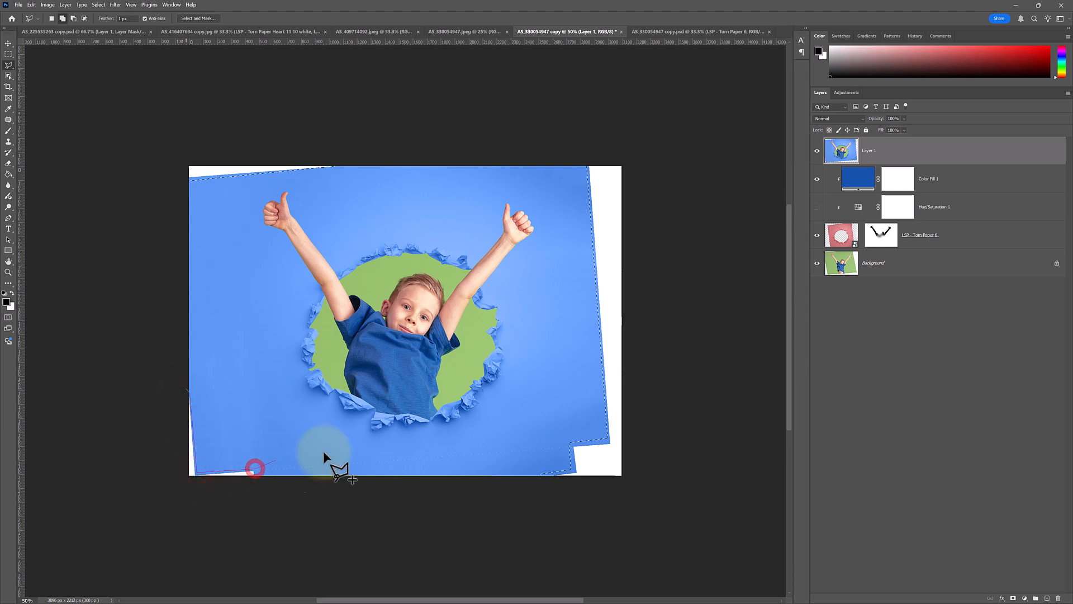
pyautogui.click(571, 449)
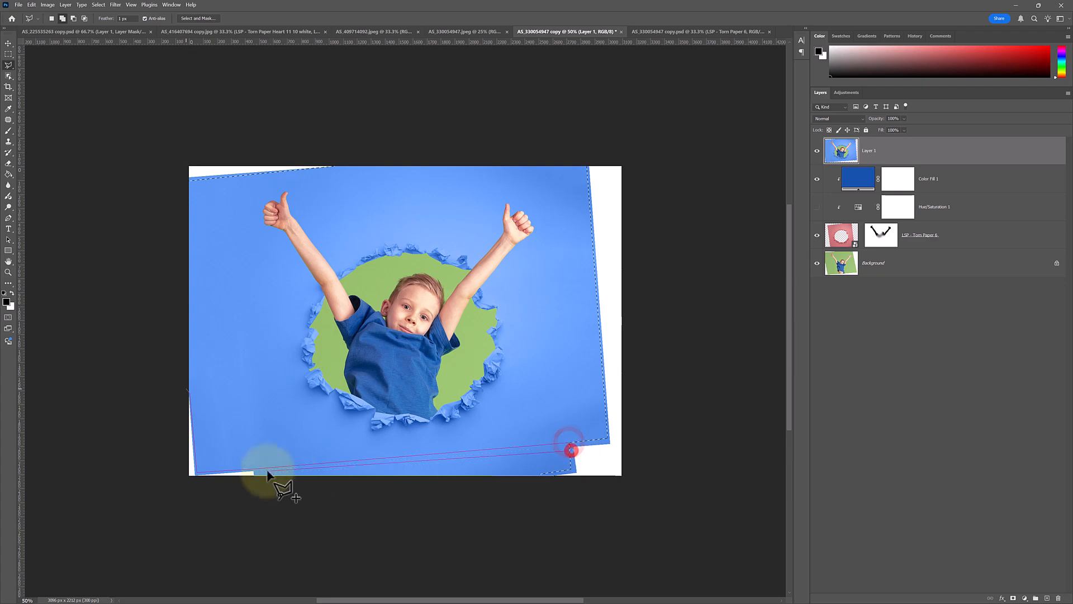
pyautogui.click(181, 481)
# Content-Aware fill the white corner gaps and deselect.
pyautogui.click(31, 4)
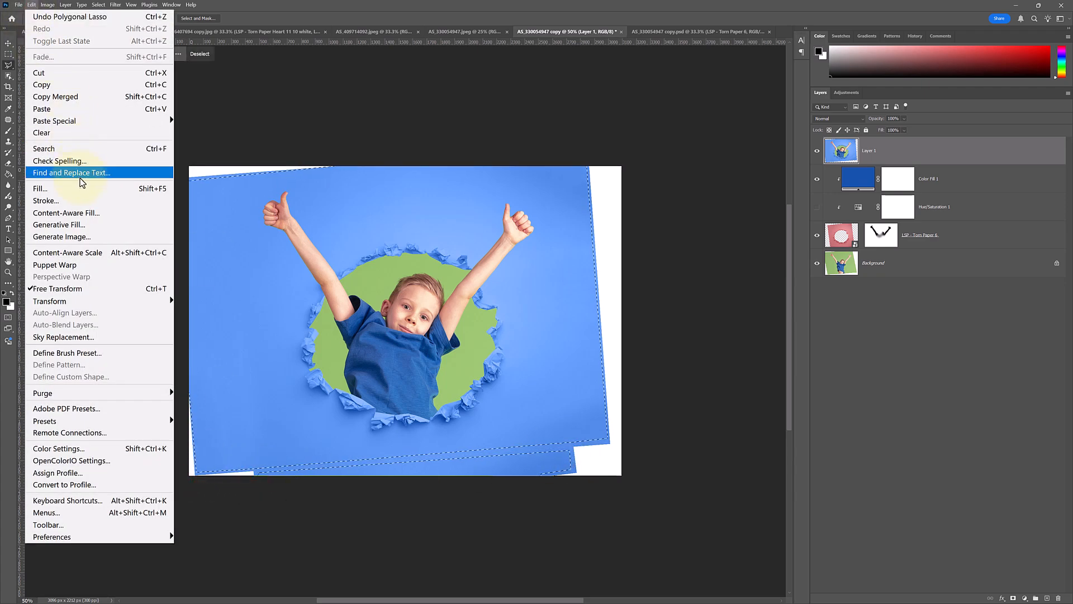
pyautogui.click(79, 189)
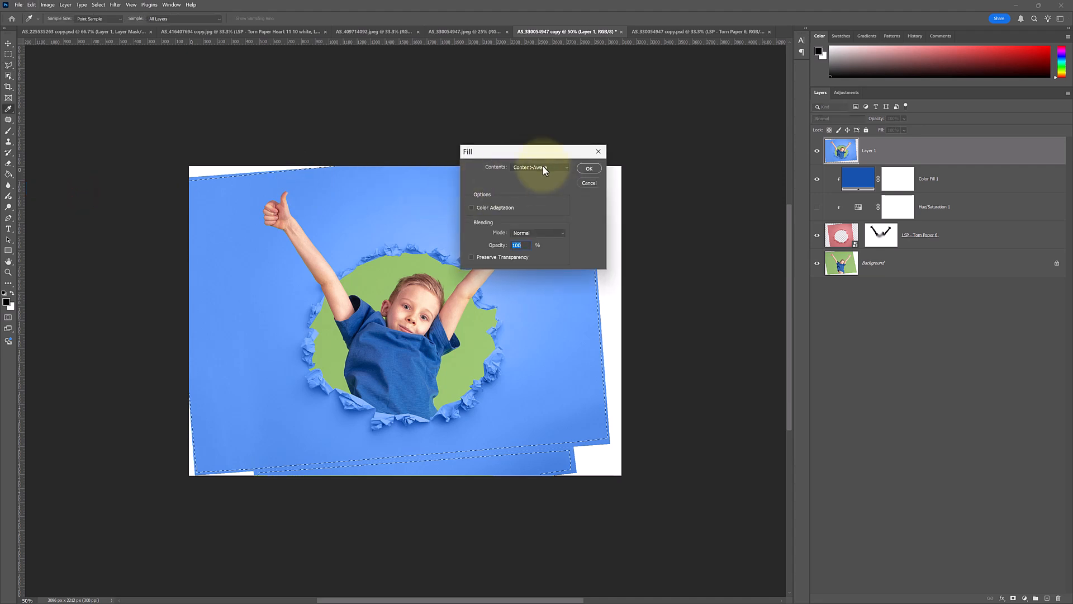
pyautogui.click(590, 168)
pyautogui.hotkey('ctrl', 'd')
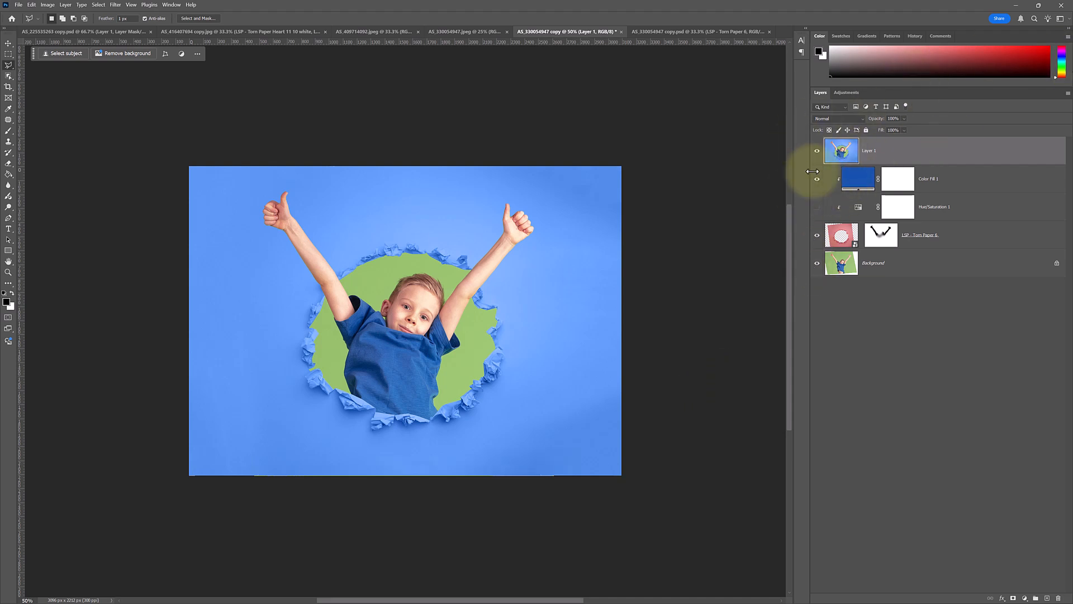
# Make the torn paper smart object layer active.
pyautogui.click(845, 149)
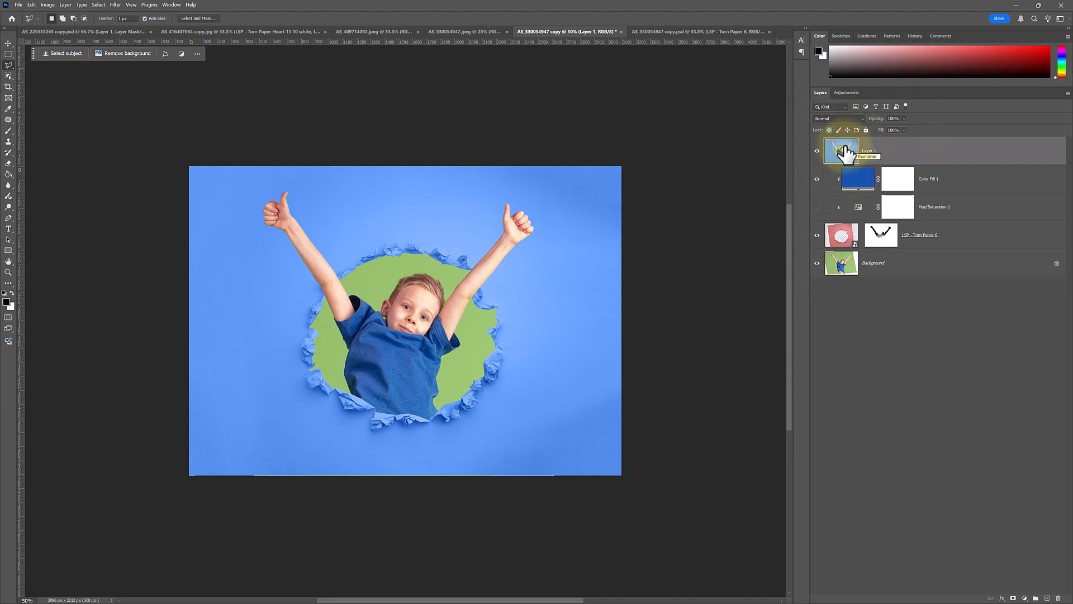
pyautogui.click(965, 233)
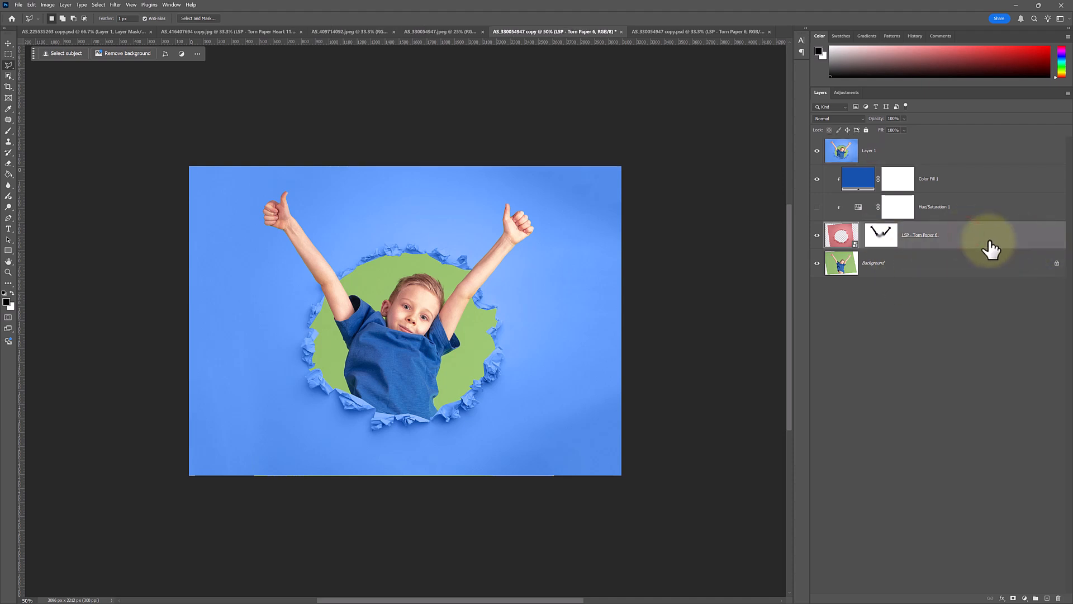